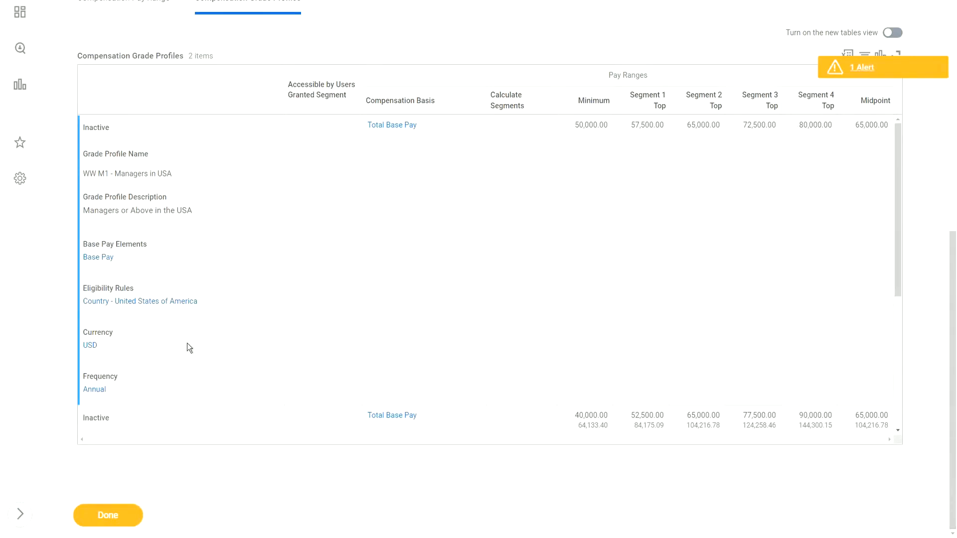
- Review the pay ranges, eligibility rules and currencies of the USA and UK compensation grade profiles
scroll(194, 342, down, 3)
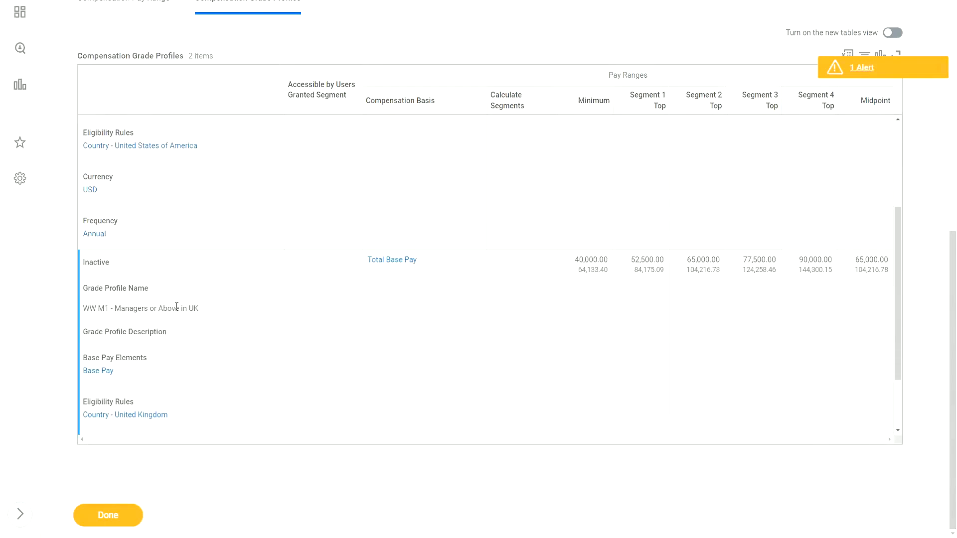
scroll(209, 305, down, 1)
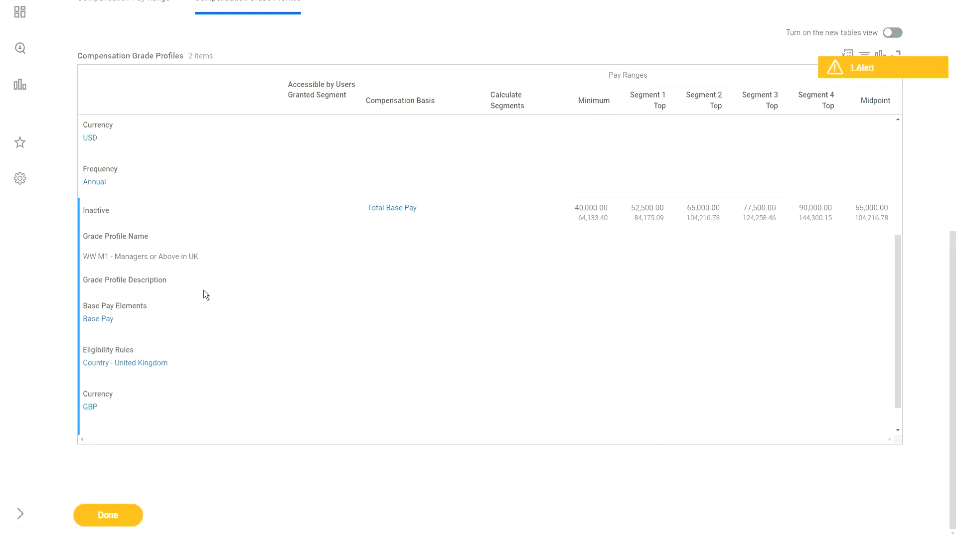
scroll(202, 294, up, 2)
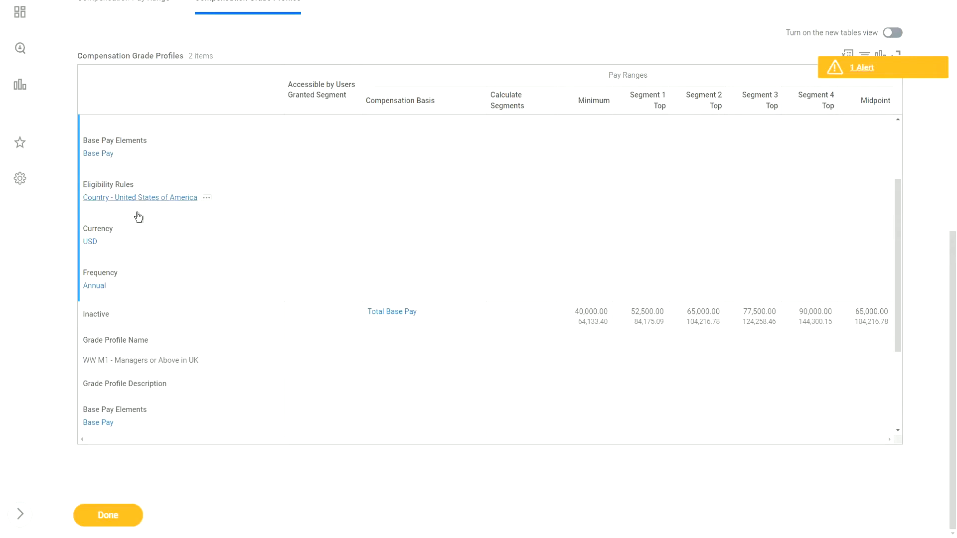
scroll(498, 214, up, 2)
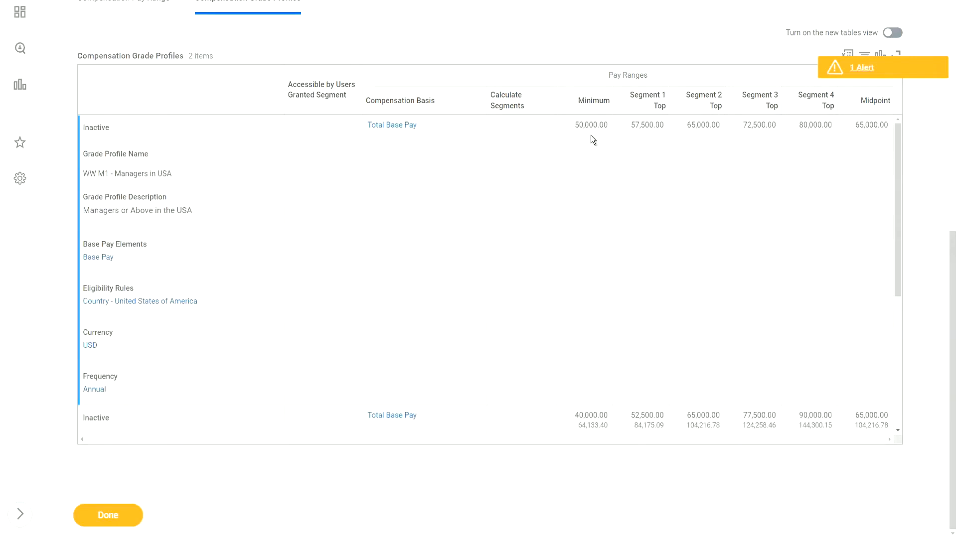
scroll(555, 244, down, 3)
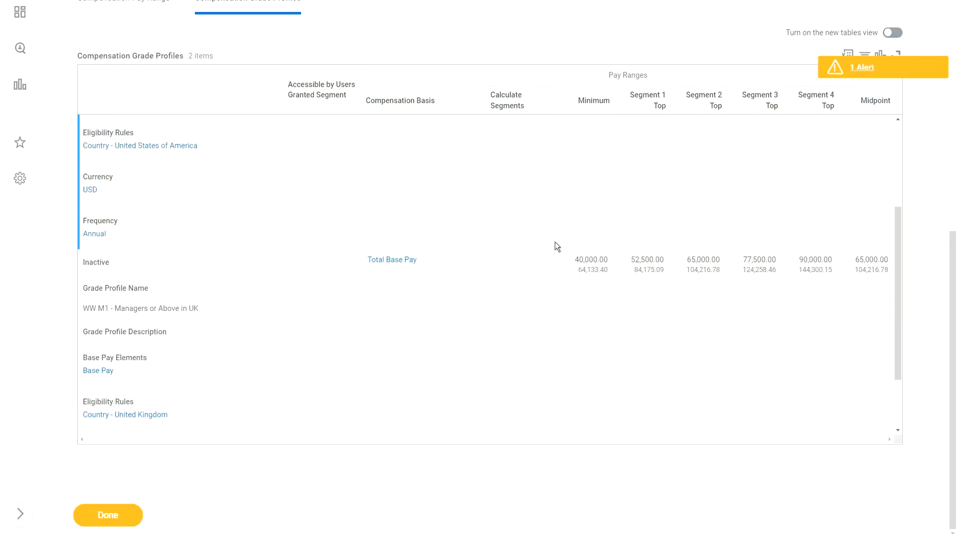
scroll(554, 242, down, 1)
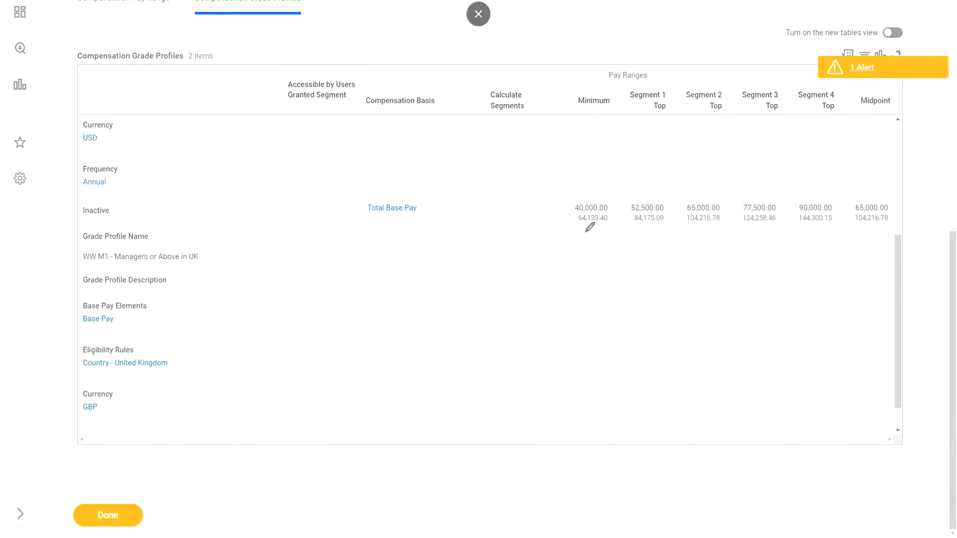
- Examine the UK grade profile's minimum, Segment 3 and midpoint amounts, their converted estimates, and the profile's own currency
mouse_move(599, 235)
mouse_down()
mouse_move(620, 223)
mouse_move(624, 200)
mouse_move(604, 176)
mouse_move(556, 203)
mouse_move(578, 232)
mouse_move(601, 234)
mouse_up()
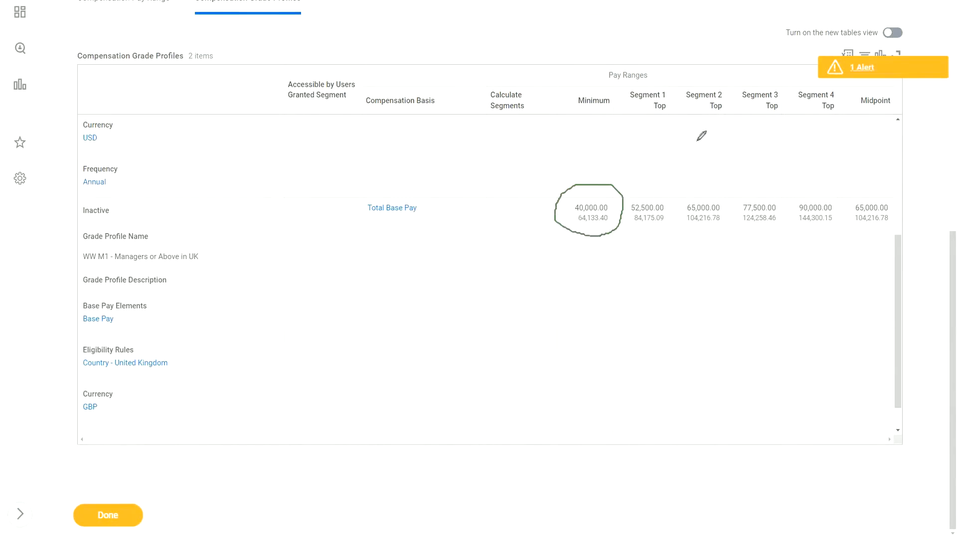
mouse_move(792, 205)
mouse_down()
mouse_move(787, 191)
mouse_move(730, 208)
mouse_move(781, 232)
mouse_move(791, 203)
mouse_up()
mouse_move(906, 200)
mouse_down()
mouse_move(835, 202)
mouse_move(899, 222)
mouse_move(906, 200)
mouse_up()
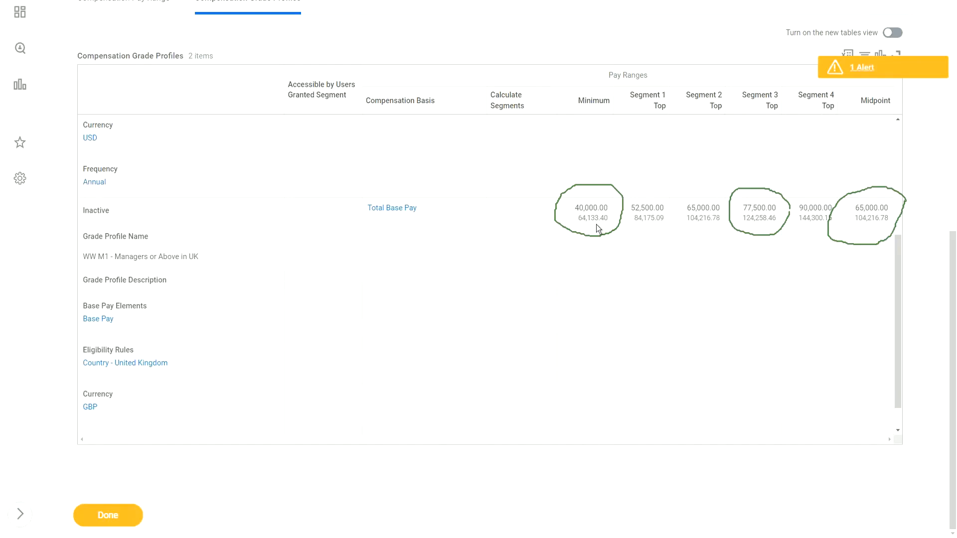
mouse_move(574, 206)
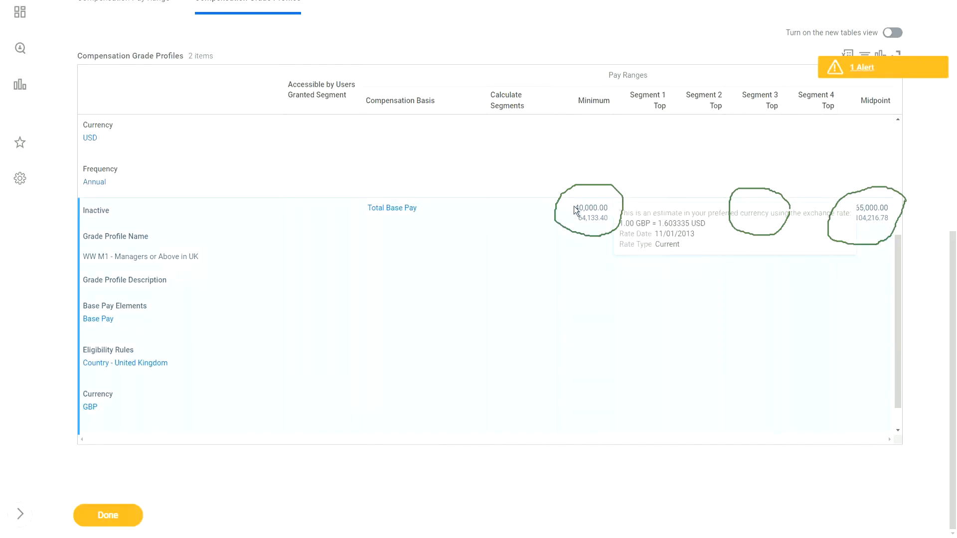
drag(574, 207, 602, 208)
click(589, 221)
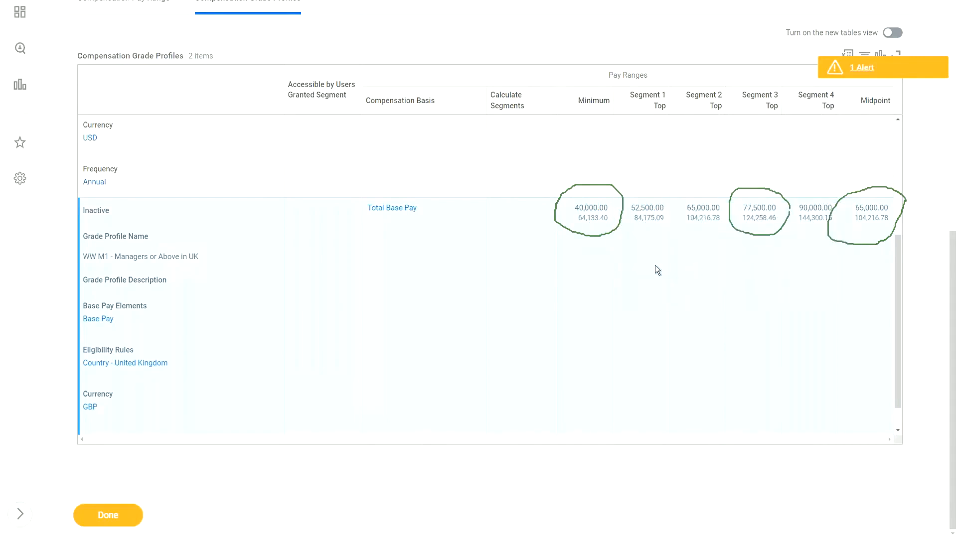
mouse_move(590, 210)
mouse_move(554, 210)
mouse_down()
mouse_move(145, 335)
mouse_move(99, 404)
mouse_move(122, 398)
mouse_up()
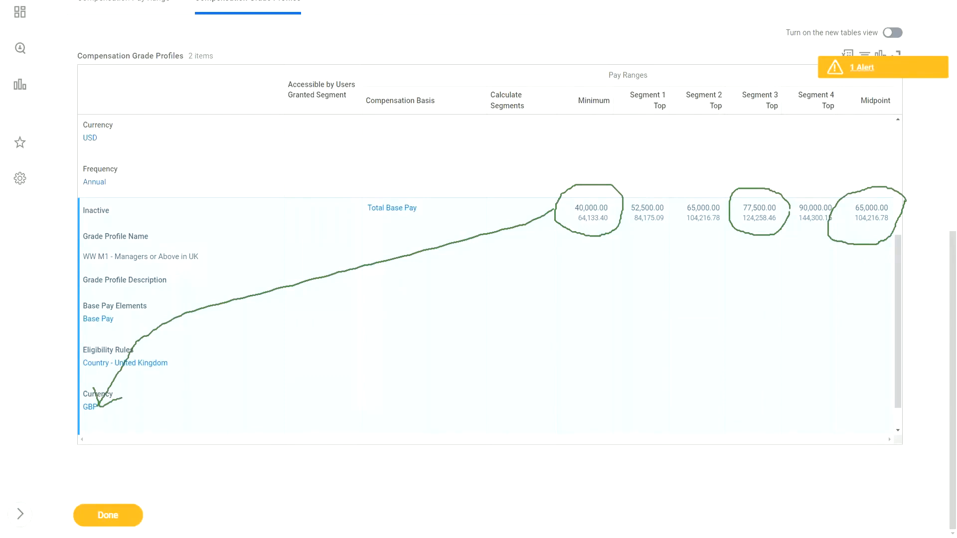
click(590, 56)
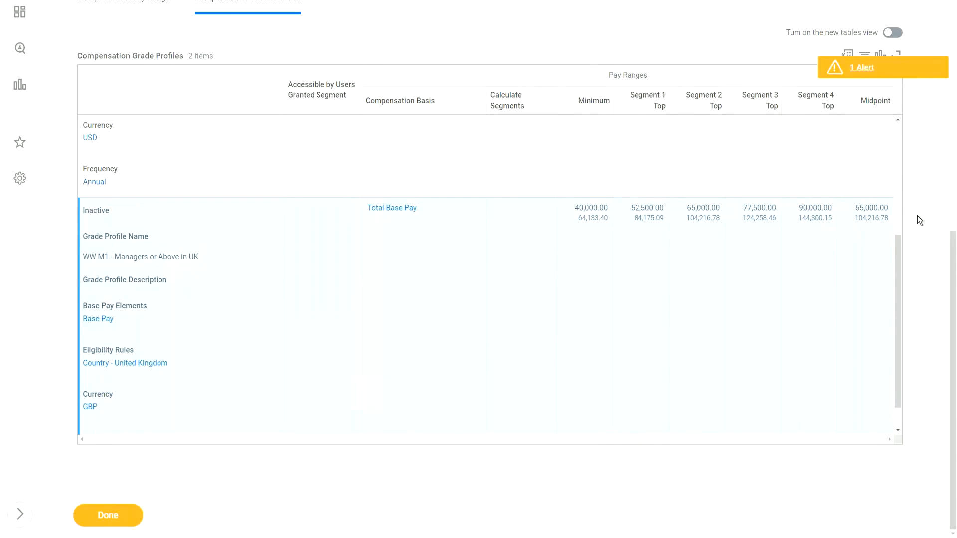
- Check the compensation grade's default currency against the UK profile's pay range, and find whose account is in use
scroll(917, 215, up, 5)
mouse_move(153, 133)
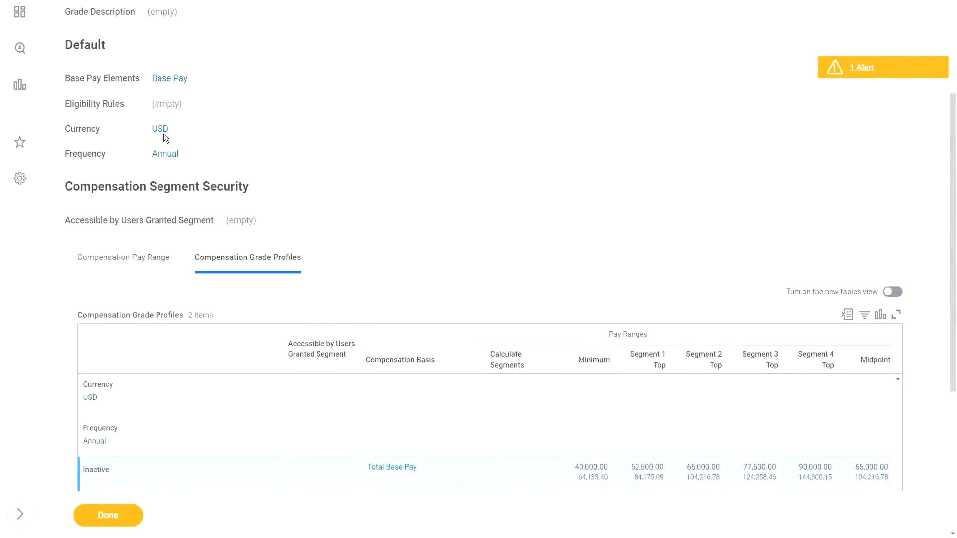
scroll(534, 139, down, 3)
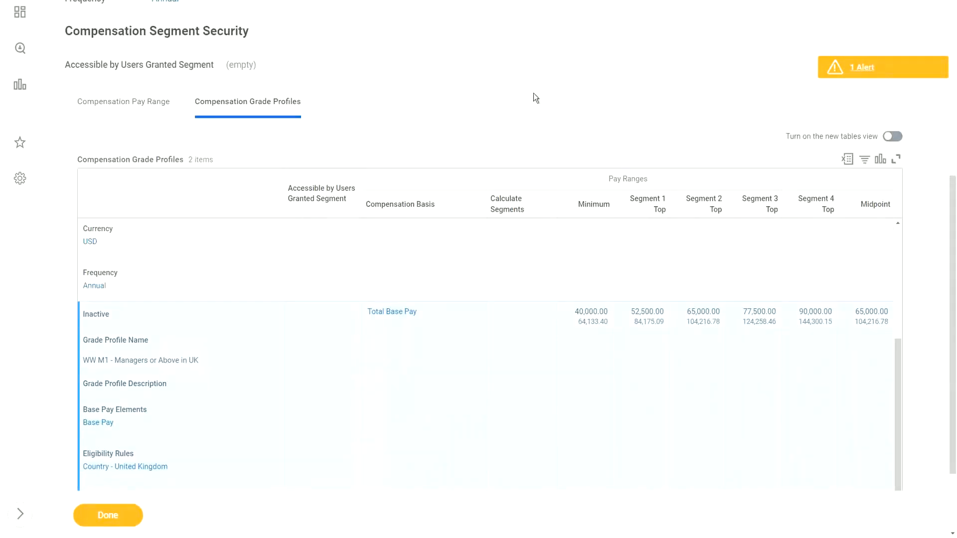
mouse_move(578, 324)
scroll(573, 339, up, 10)
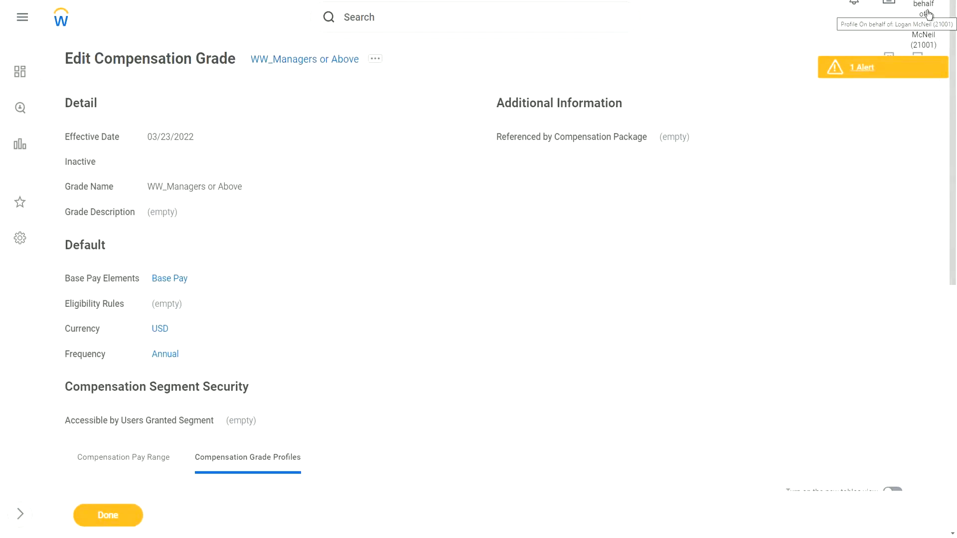
- Inspect the converted amount under the UK profile's minimum pay and its exchange rate details
scroll(492, 159, down, 5)
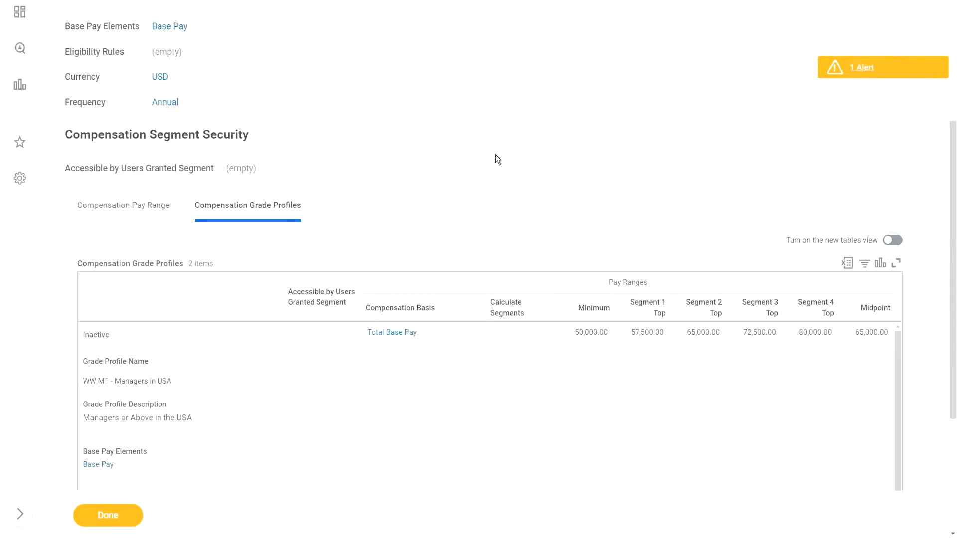
scroll(495, 160, down, 4)
scroll(466, 262, down, 4)
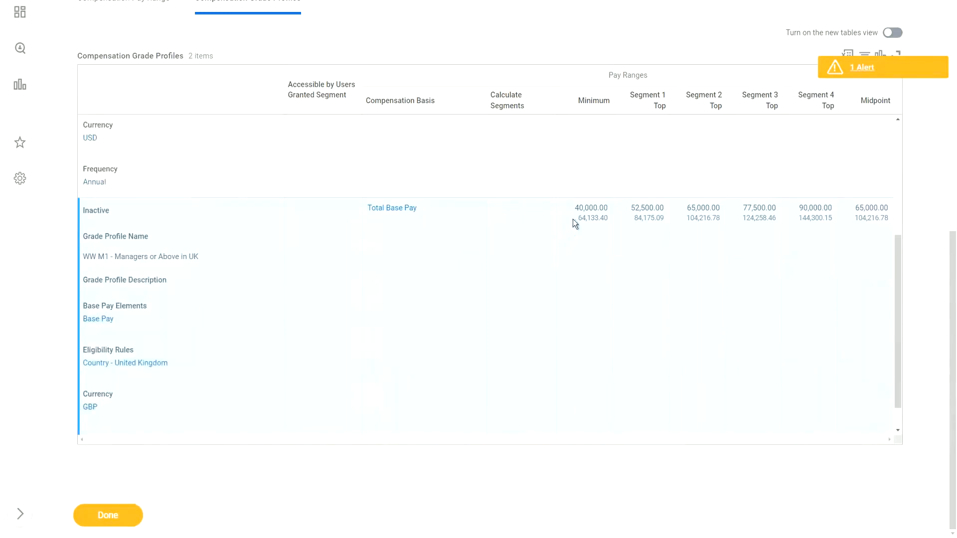
mouse_move(578, 217)
drag(578, 218, 608, 223)
mouse_move(595, 220)
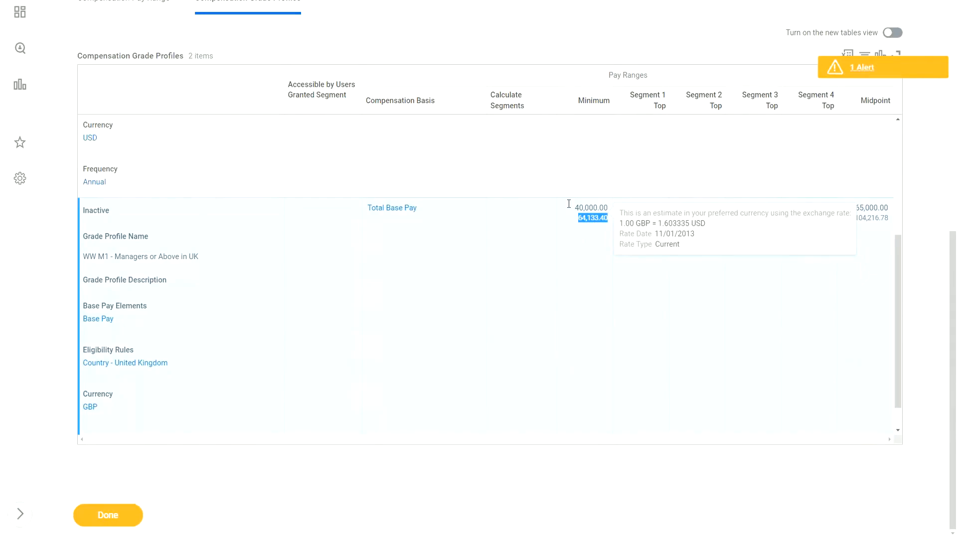
- Compare the grade's default currency with the UK profile's original and converted minimum pay and their rate date
scroll(568, 204, up, 8)
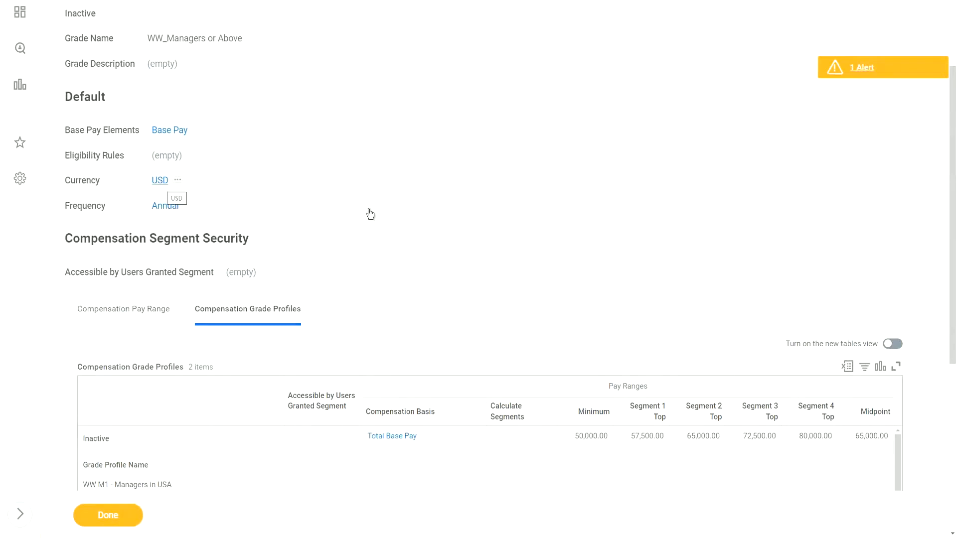
scroll(492, 210, down, 5)
scroll(617, 316, down, 3)
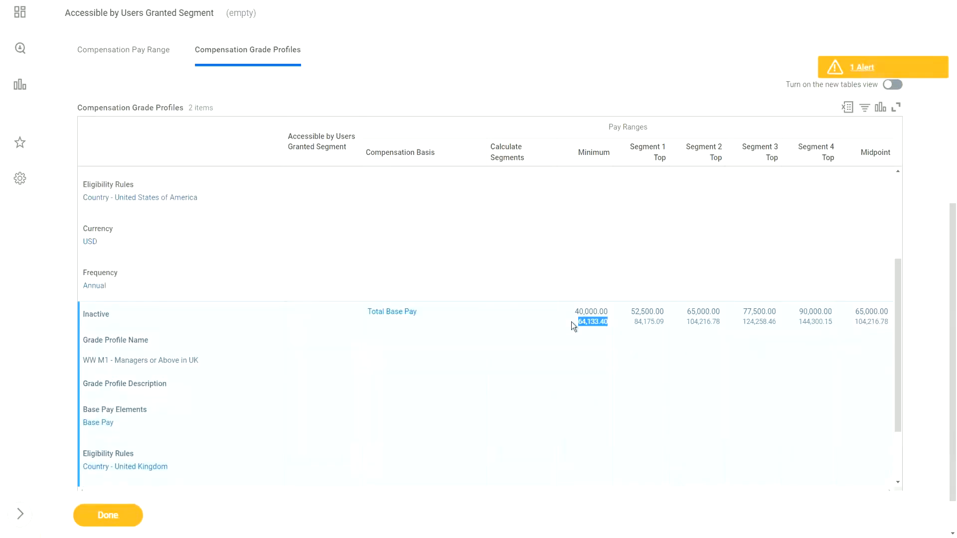
click(589, 323)
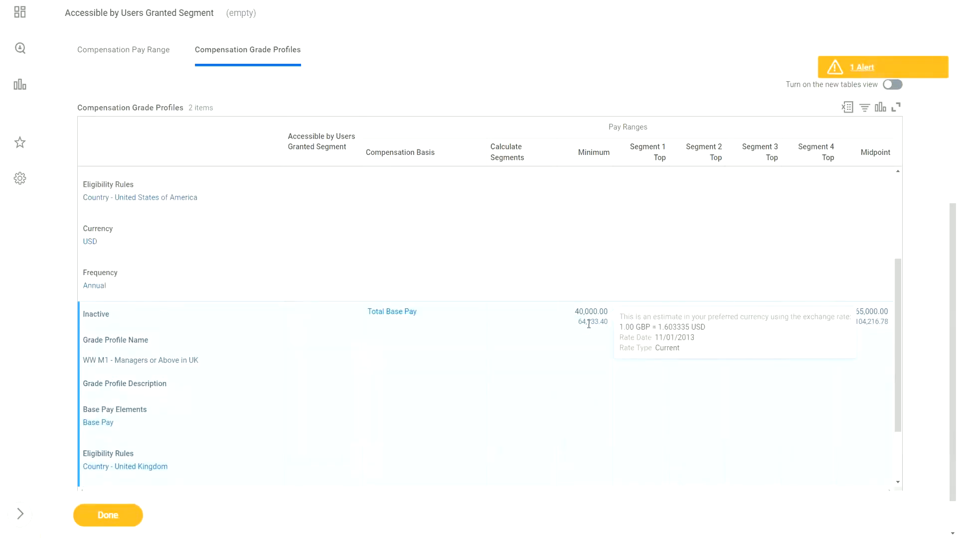
scroll(816, 417, down, 3)
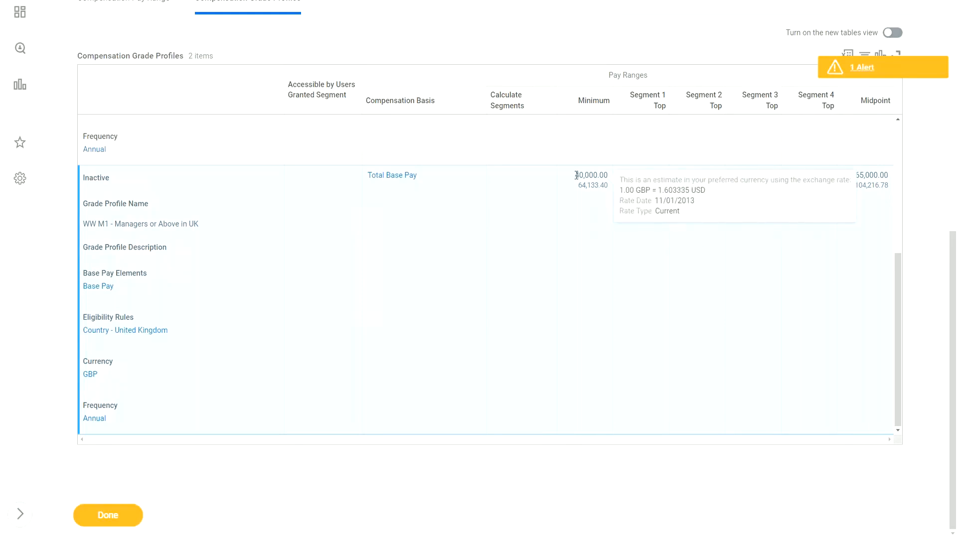
drag(575, 175, 607, 184)
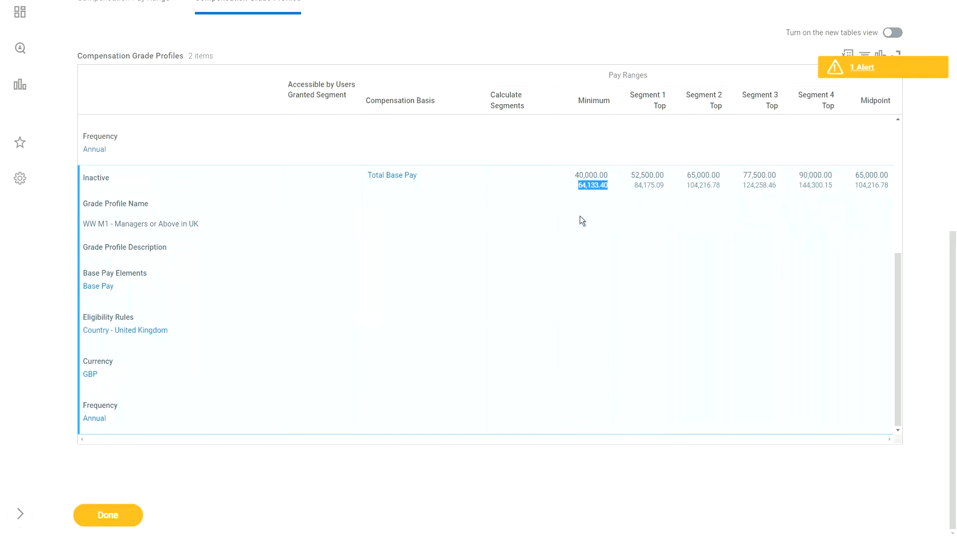
mouse_move(590, 178)
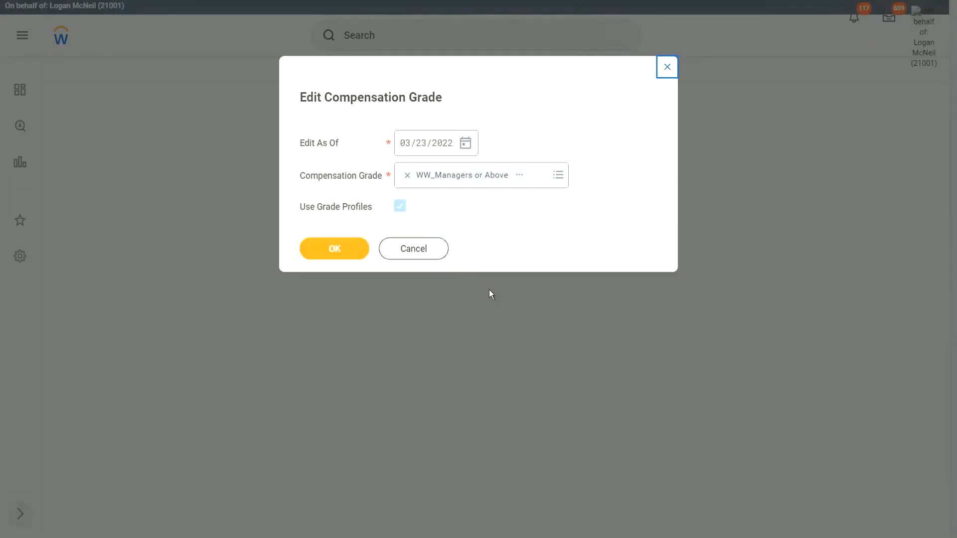
- Cancel the Edit Compensation Grade prompts and open the account's Change Preferences page
click(416, 251)
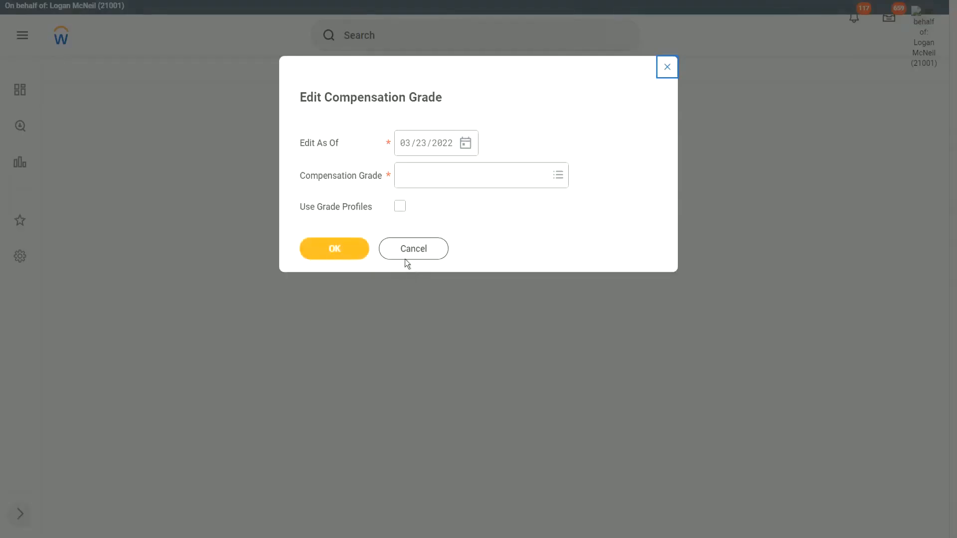
click(406, 252)
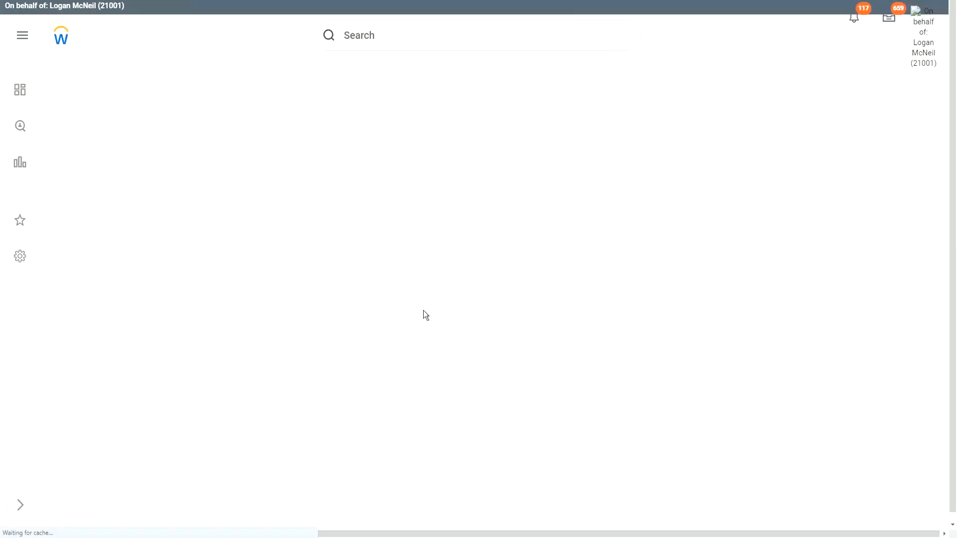
click(923, 37)
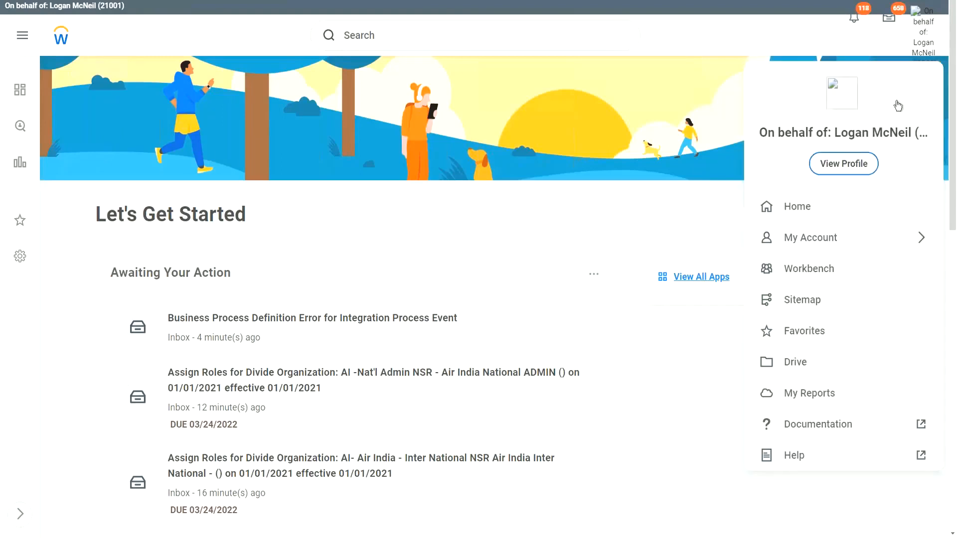
click(860, 235)
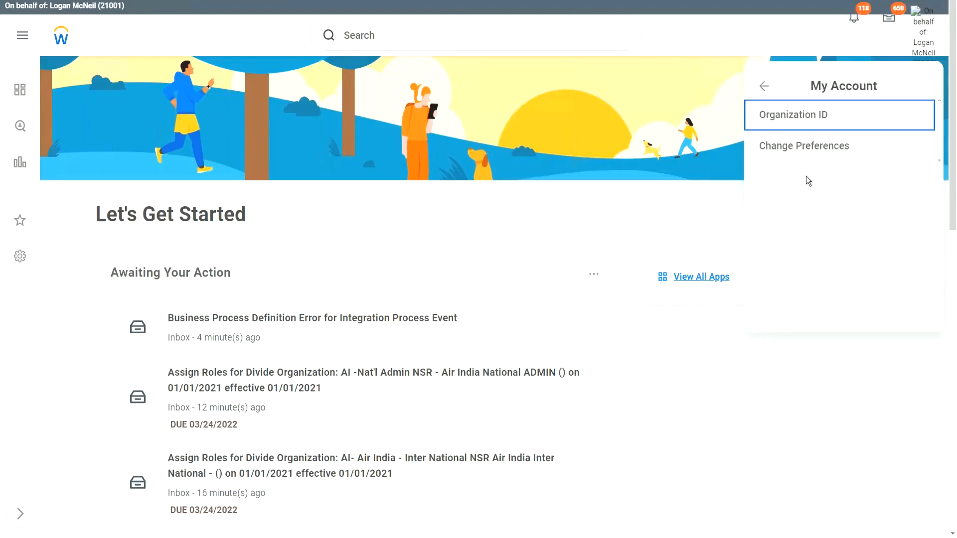
click(804, 147)
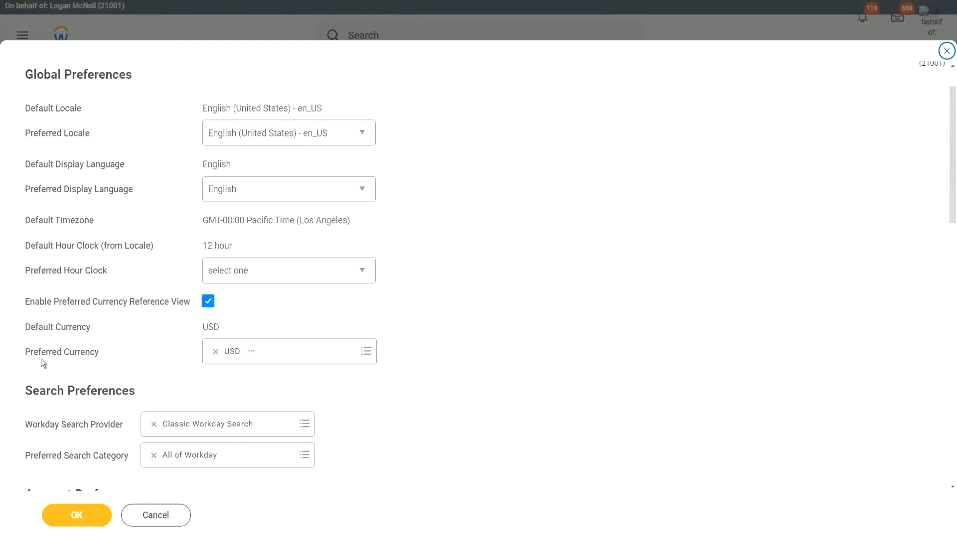
- Try changing the Preferred Currency to GBP in the global preferences, and leave without saving
drag(26, 351, 98, 354)
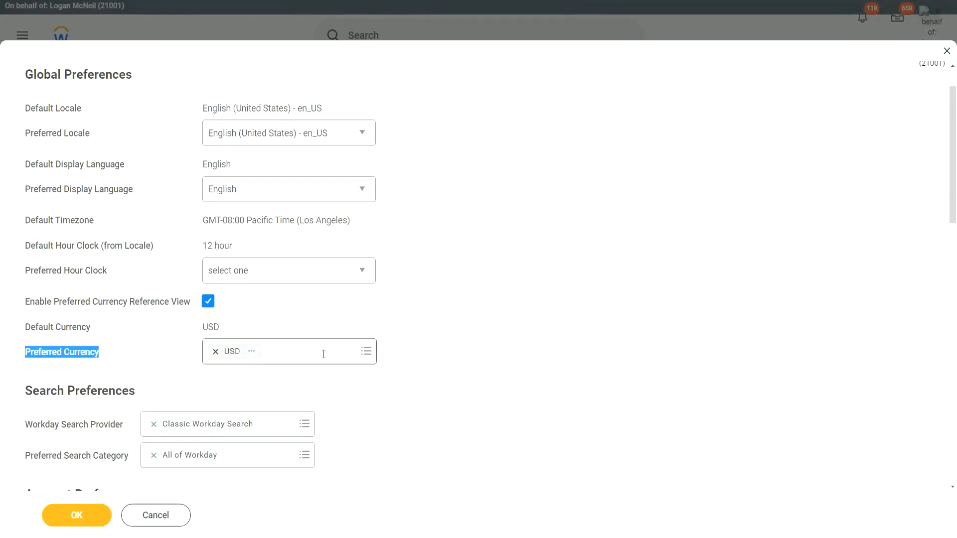
click(268, 353)
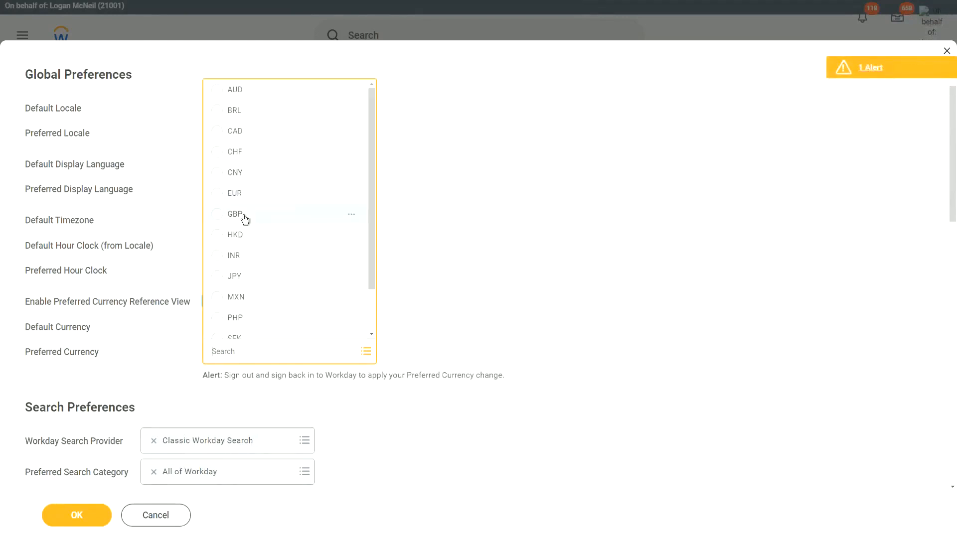
click(481, 226)
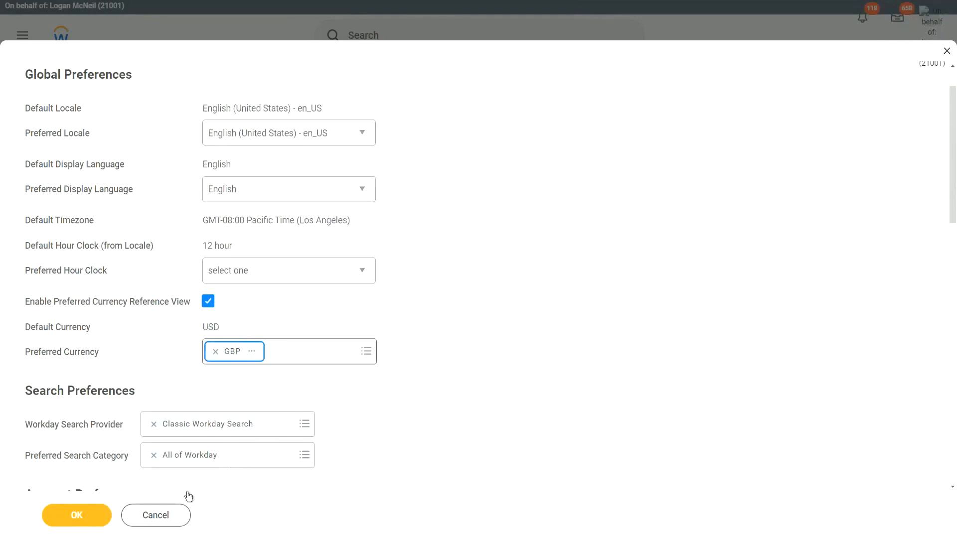
click(167, 521)
click(421, 287)
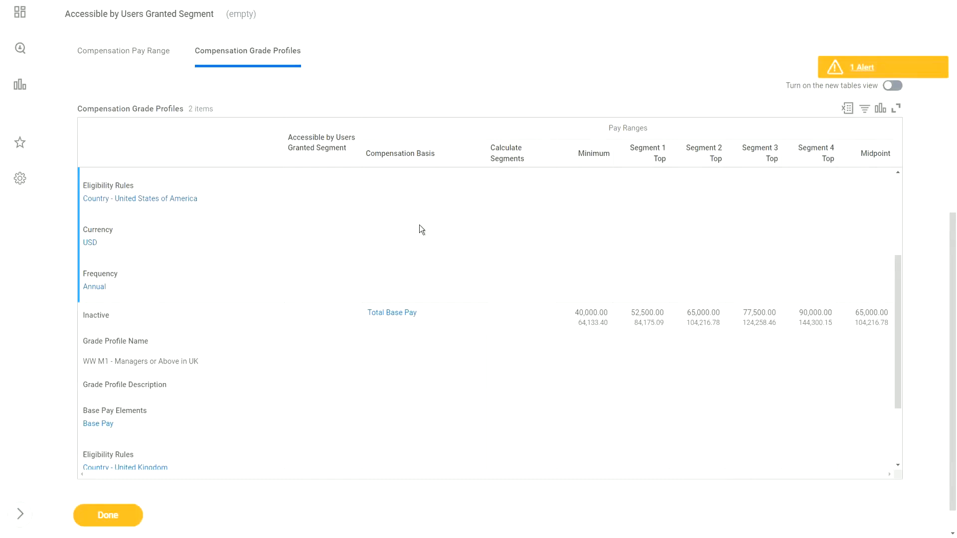
scroll(610, 209, up, 3)
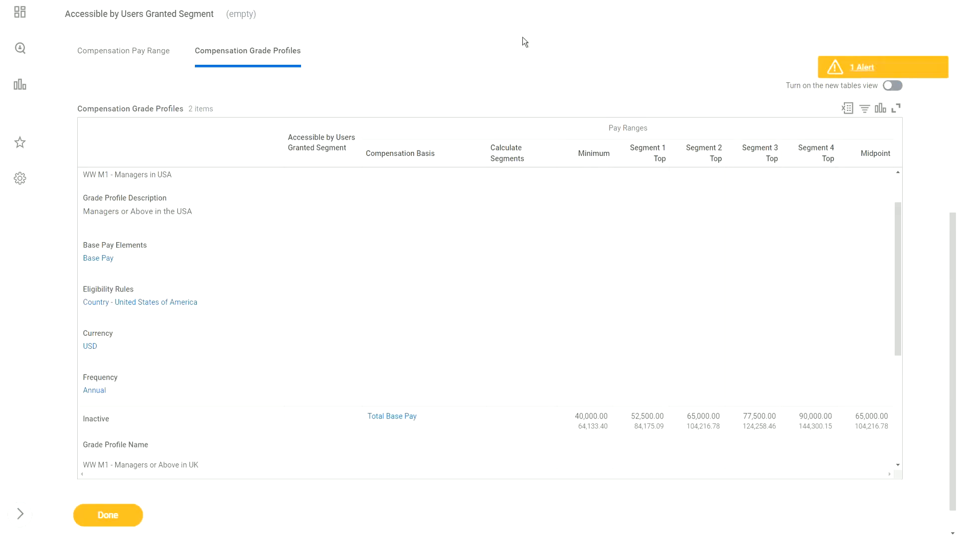
scroll(485, 292, down, 1)
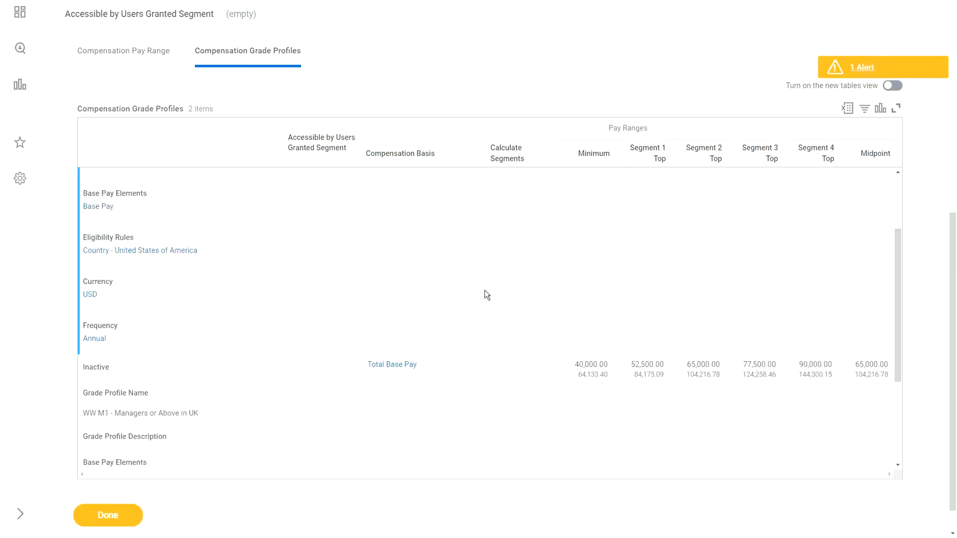
- Compare the pay ranges, eligibility rules and currencies of the USA and UK compensation grade profiles
scroll(484, 294, down, 2)
scroll(486, 294, up, 4)
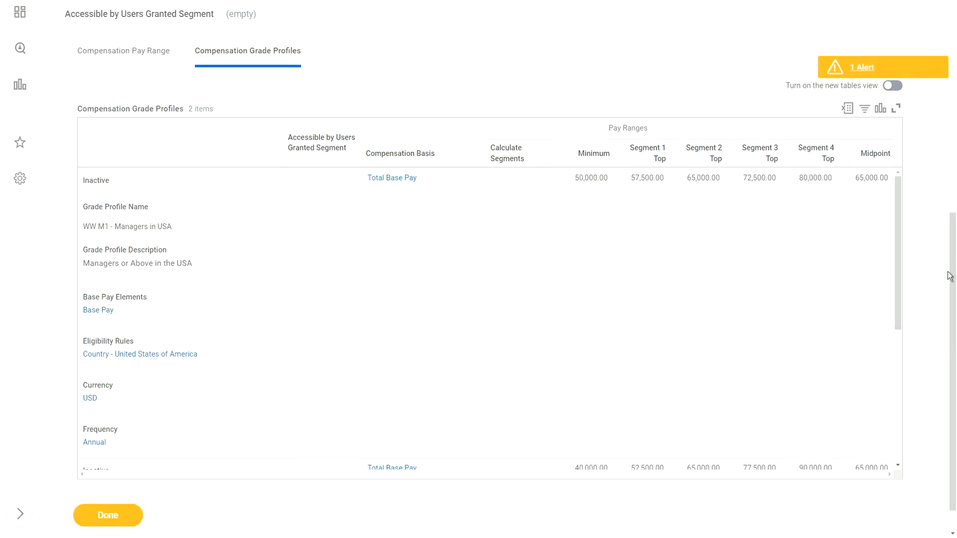
scroll(953, 276, down, 1)
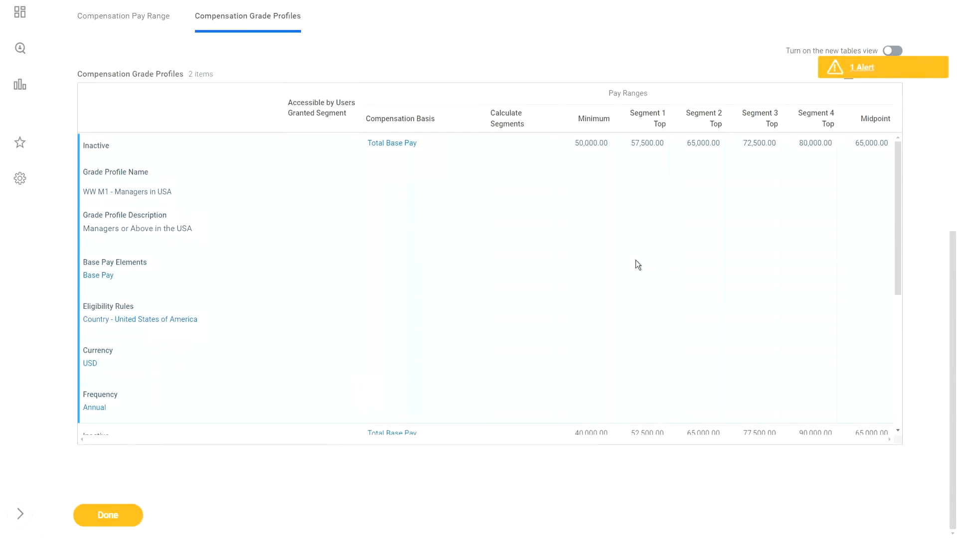
scroll(635, 260, down, 5)
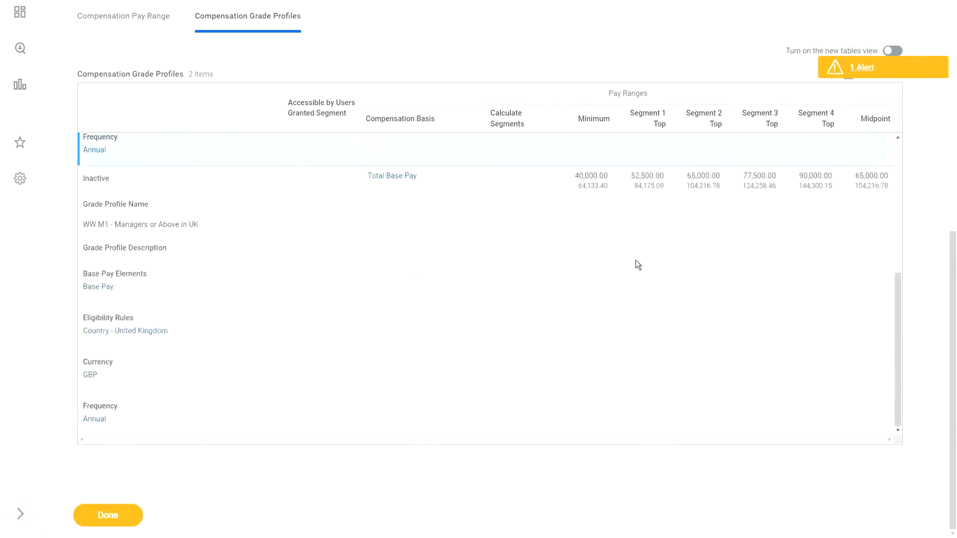
scroll(636, 260, up, 5)
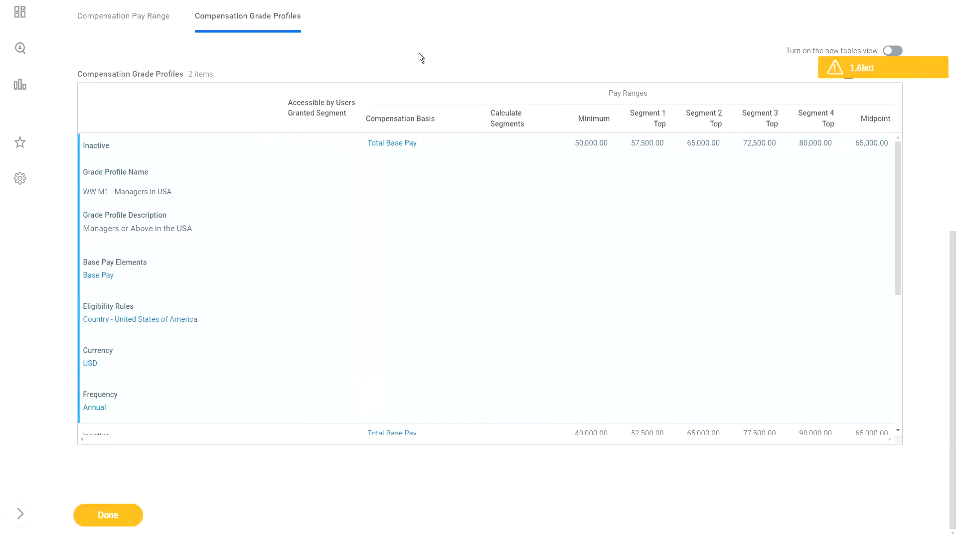
scroll(324, 264, down, 3)
scroll(322, 261, down, 2)
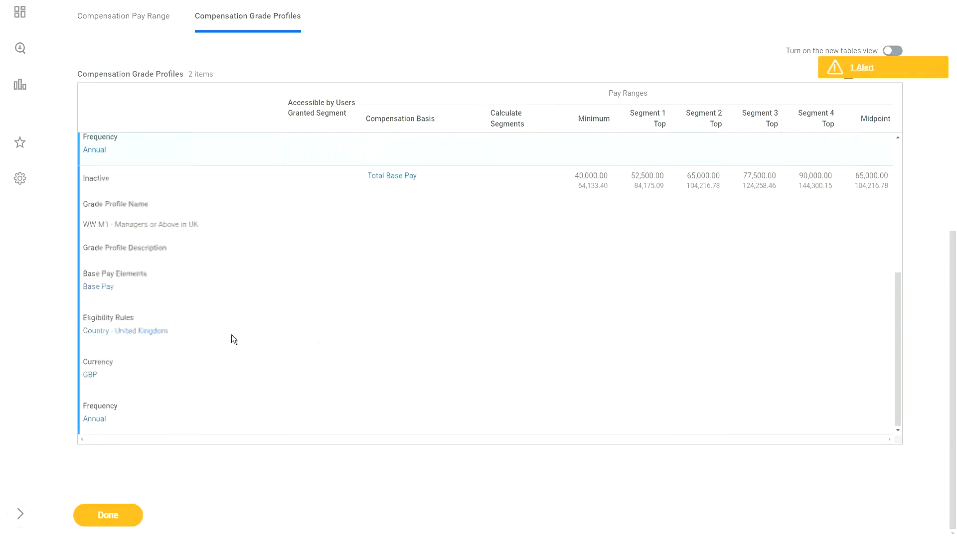
scroll(252, 174, up, 12)
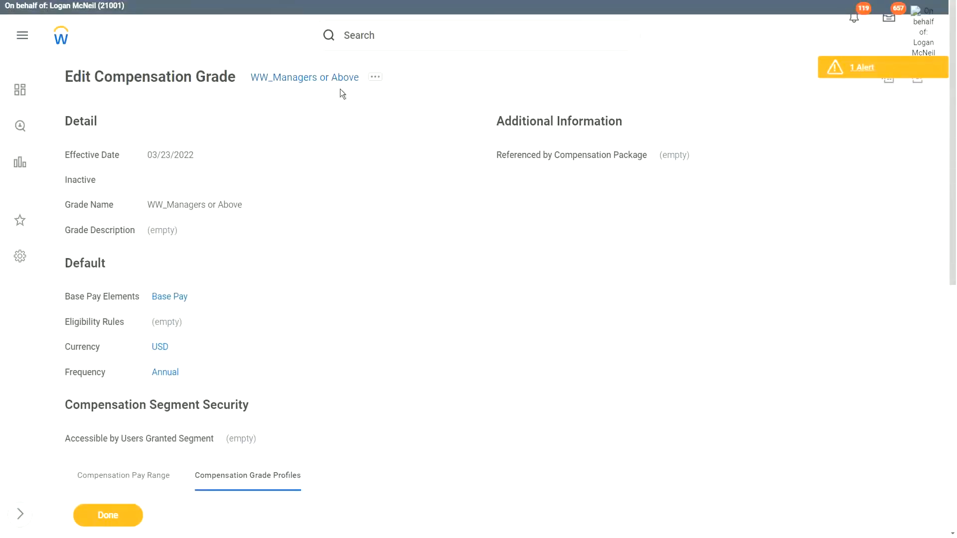
- Copy the compensation grade's name and find and open the Edit Job Profile task
right_click(303, 64)
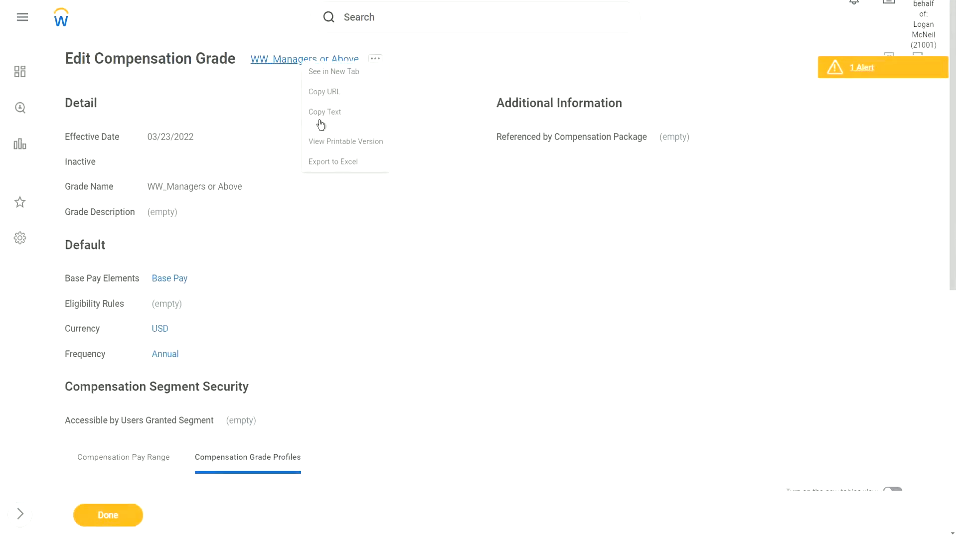
click(338, 115)
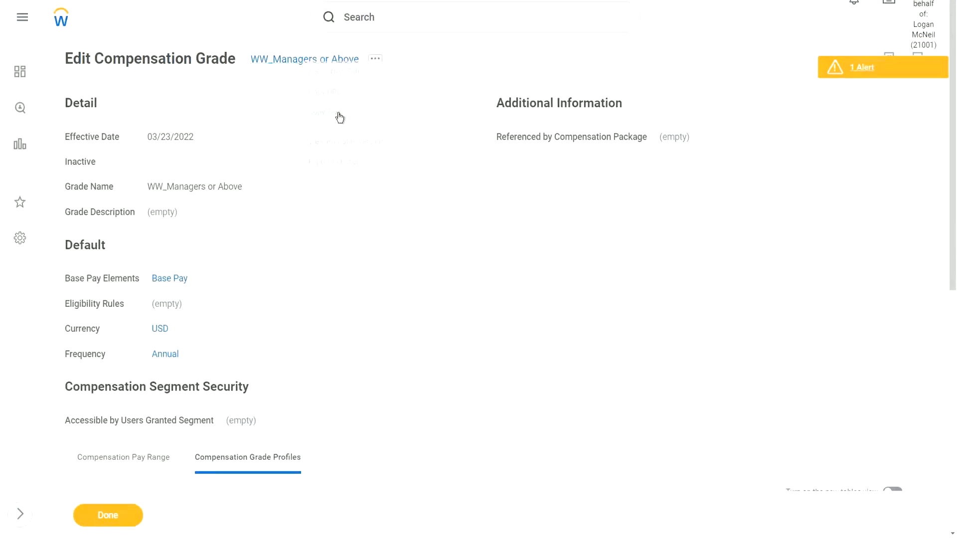
click(391, 24)
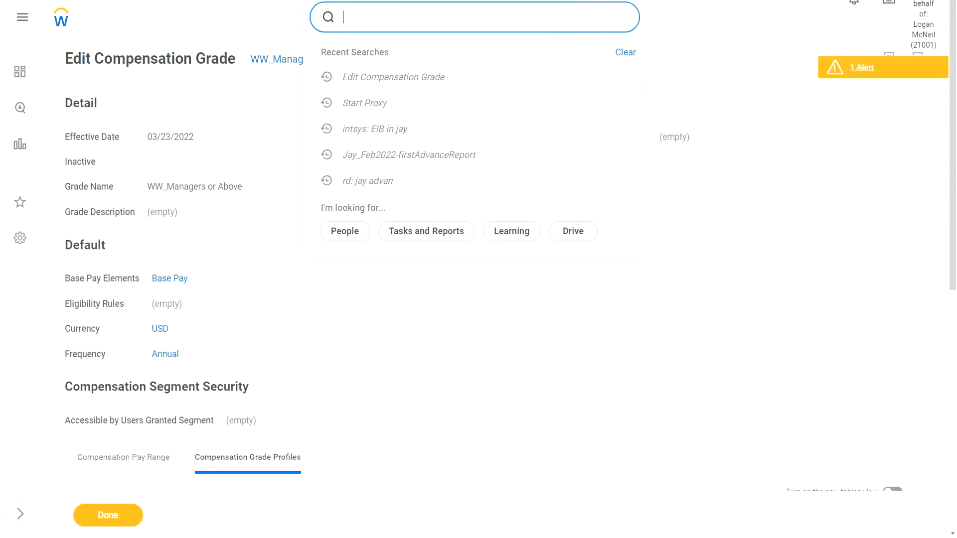
text(edit job profile)
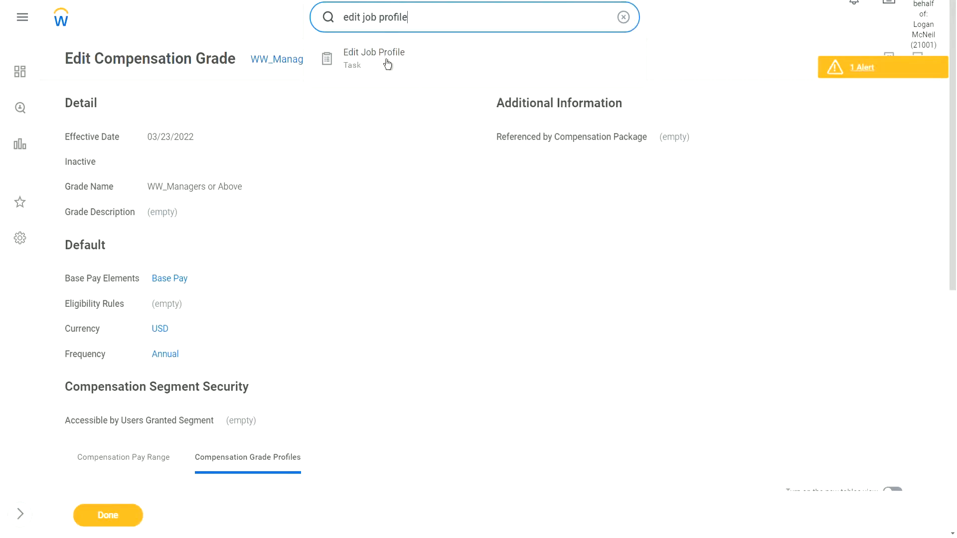
click(387, 62)
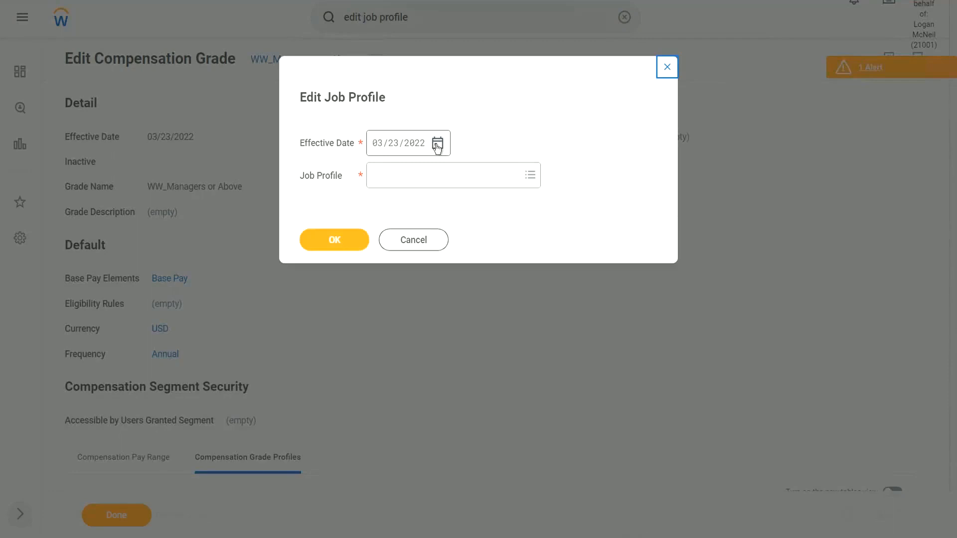
- Choose the WW_Chief Executive Officer job profile and open it for editing with the effective date 03/23/2022
click(400, 180)
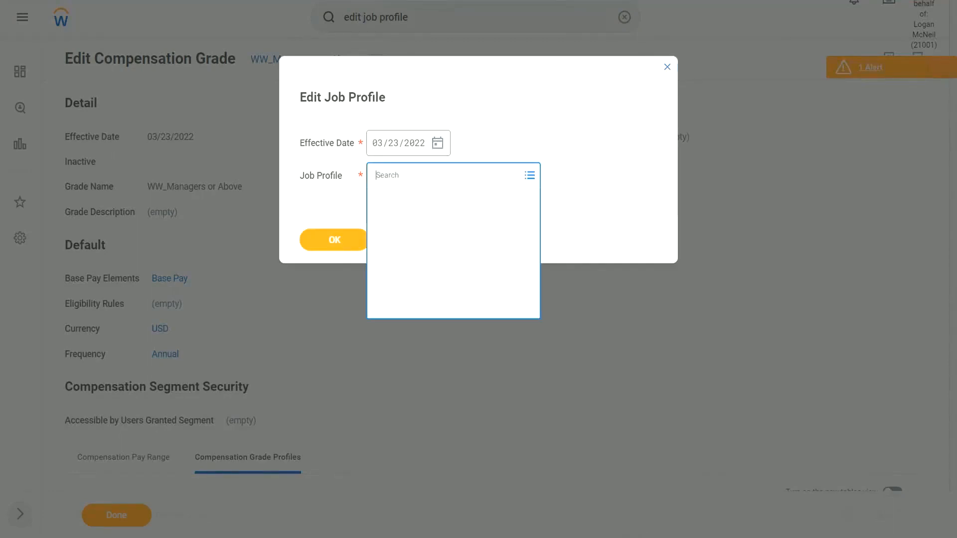
text(ww_)
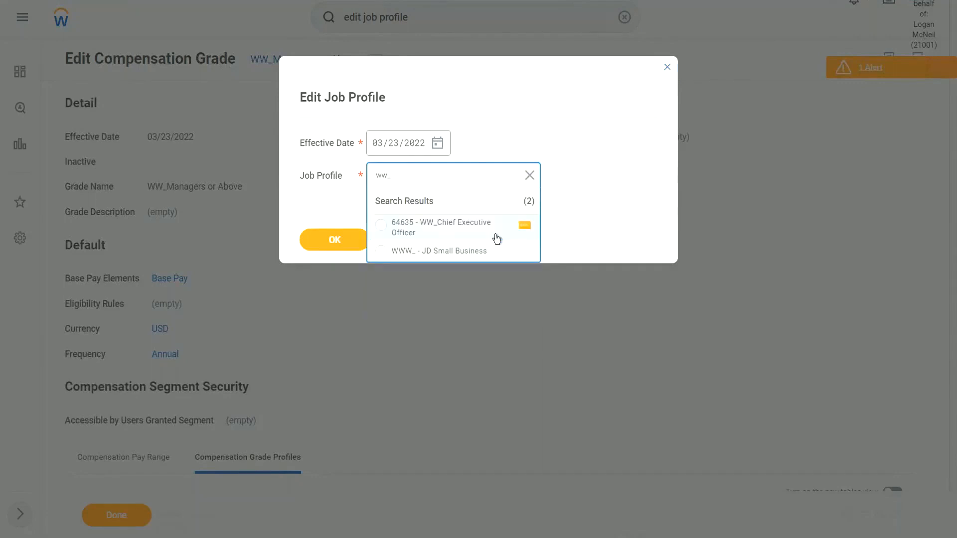
click(455, 230)
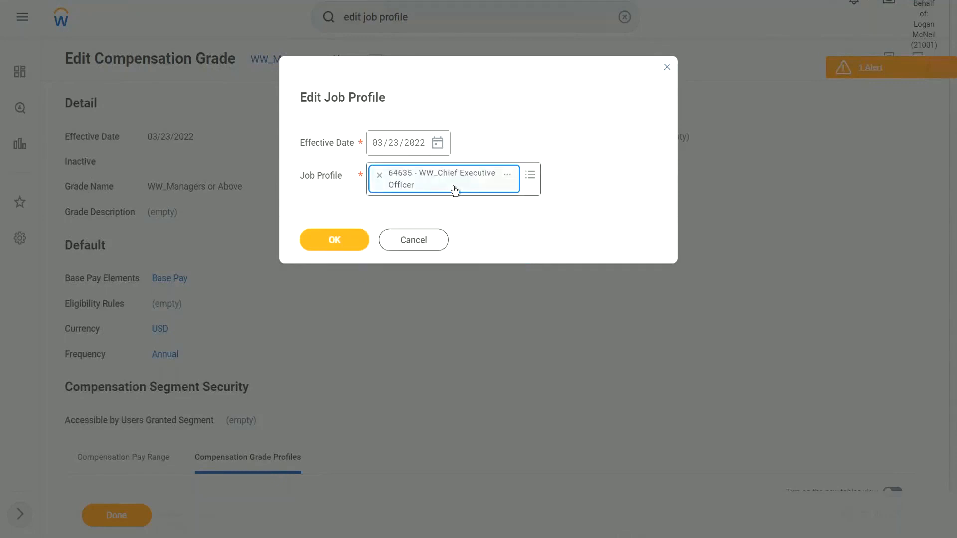
click(350, 239)
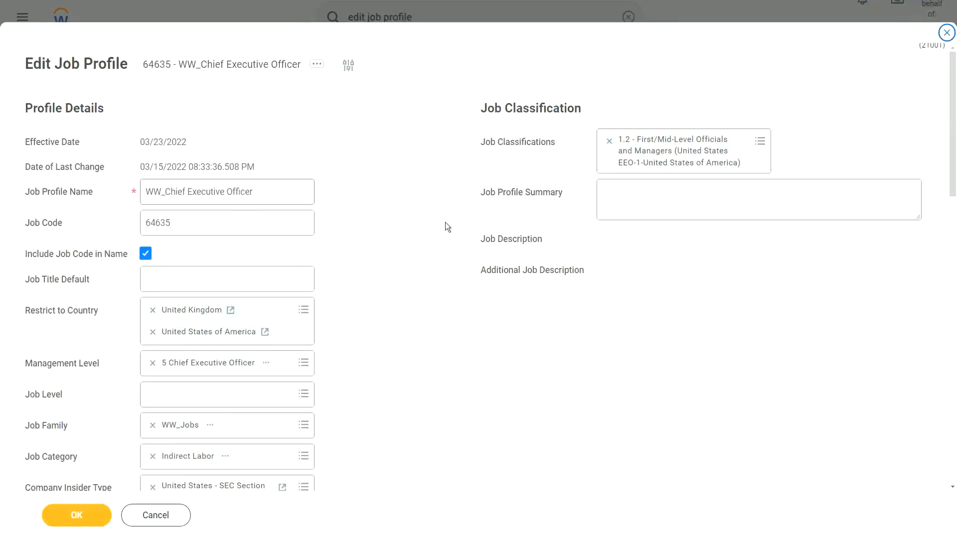
- Assign the compensation grade WW_Managers or Above to the job profile and save it
scroll(444, 222, down, 5)
scroll(428, 211, down, 10)
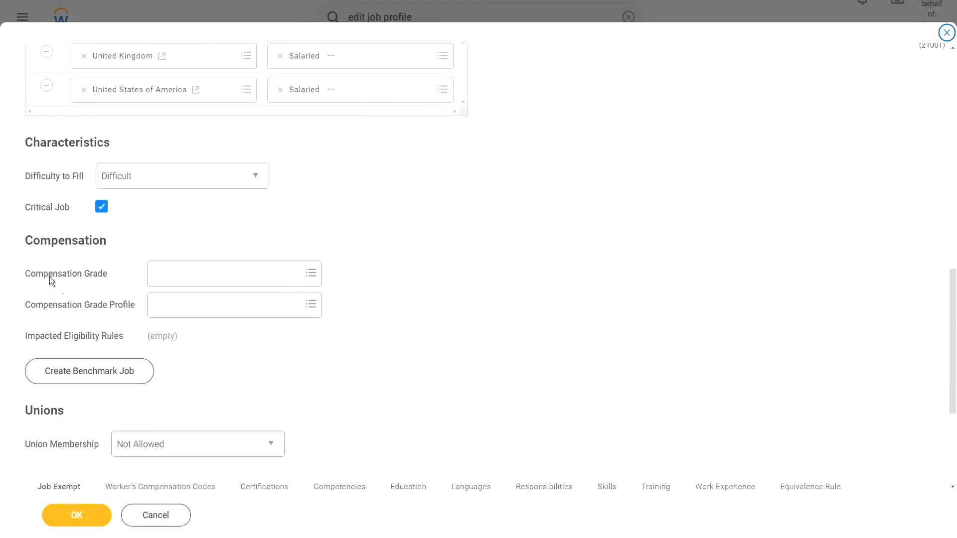
drag(28, 274, 103, 275)
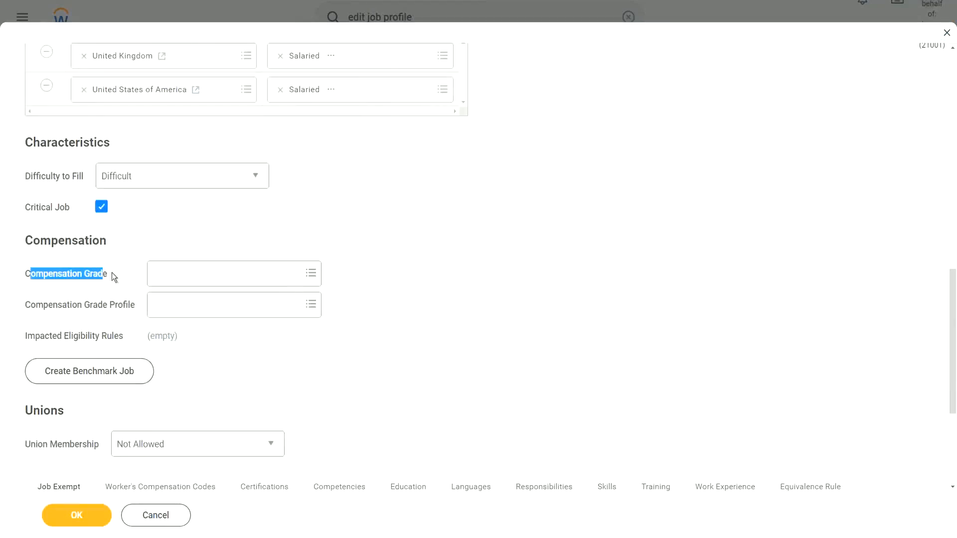
click(113, 274)
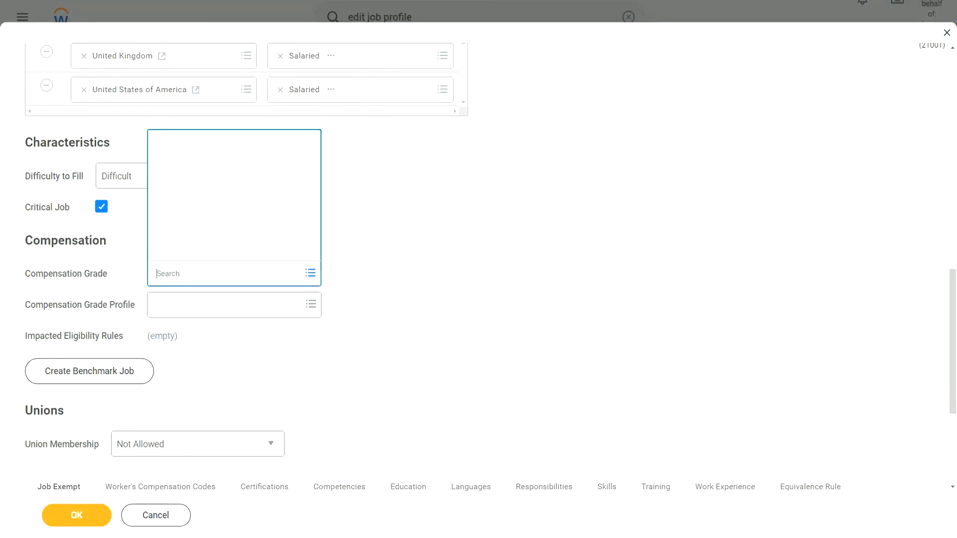
text(ww)
key(Return)
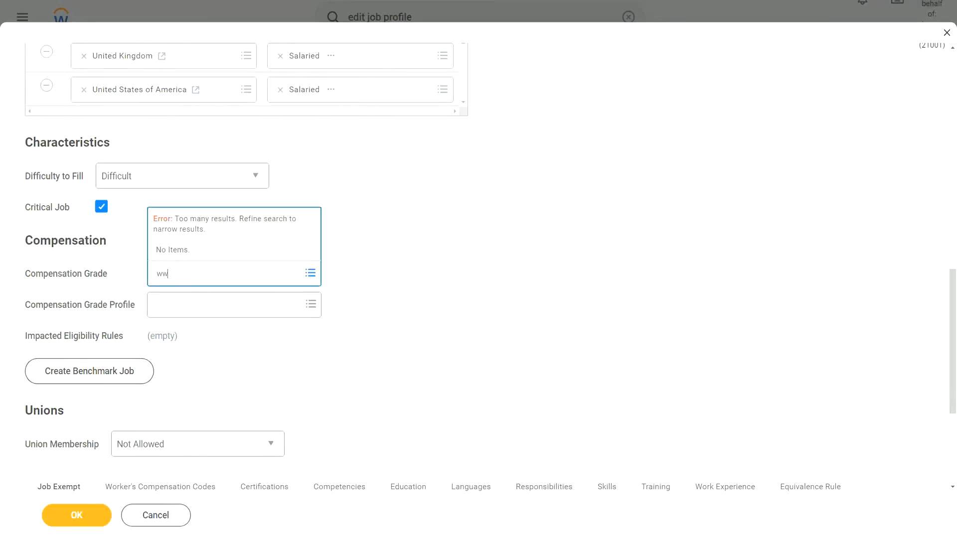
text(_)
key(Return)
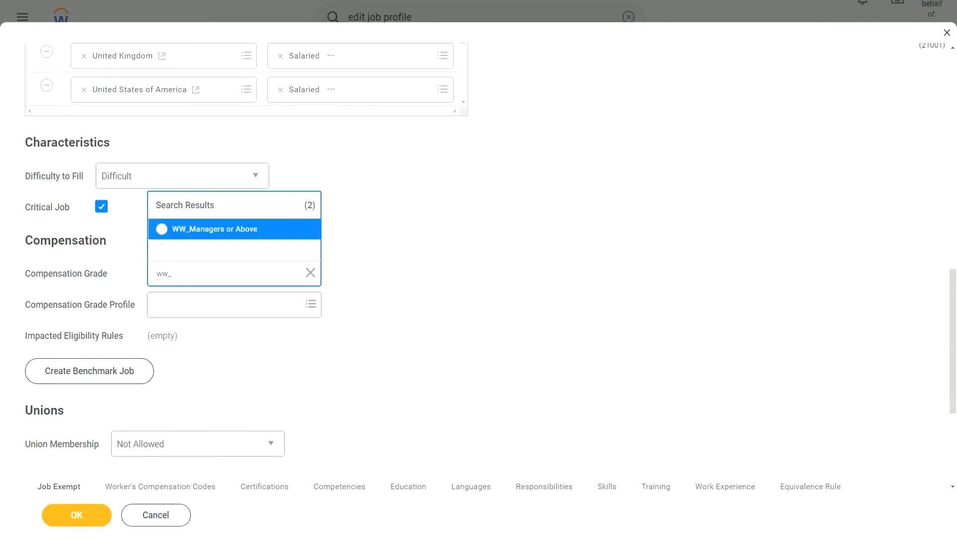
click(216, 229)
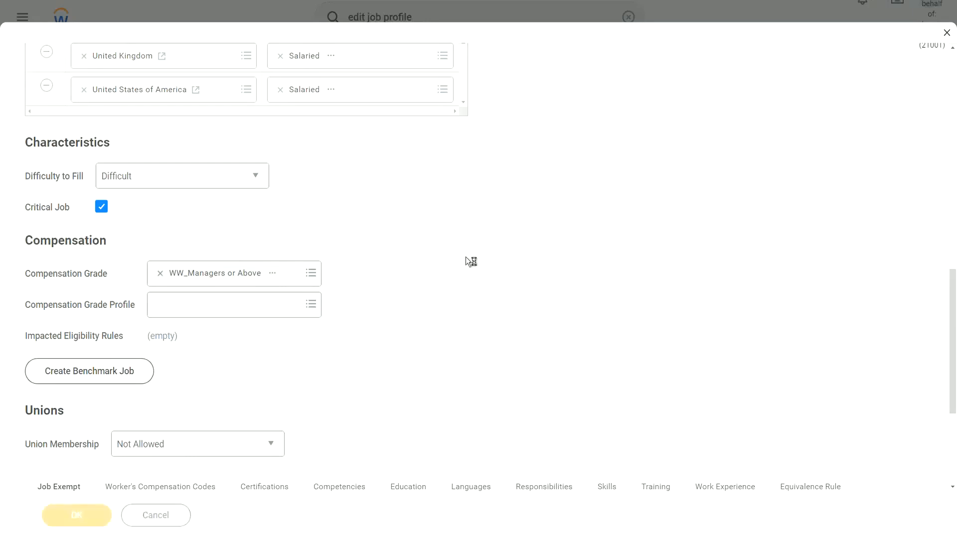
- Review the saved job profile's country restrictions, pay rate types and compensation section
scroll(411, 273, down, 1)
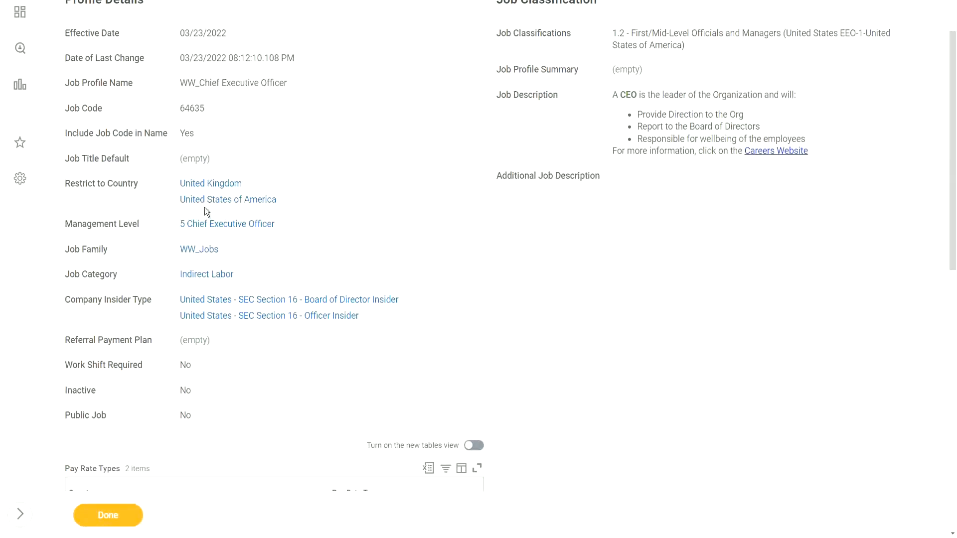
mouse_move(271, 205)
scroll(384, 204, down, 3)
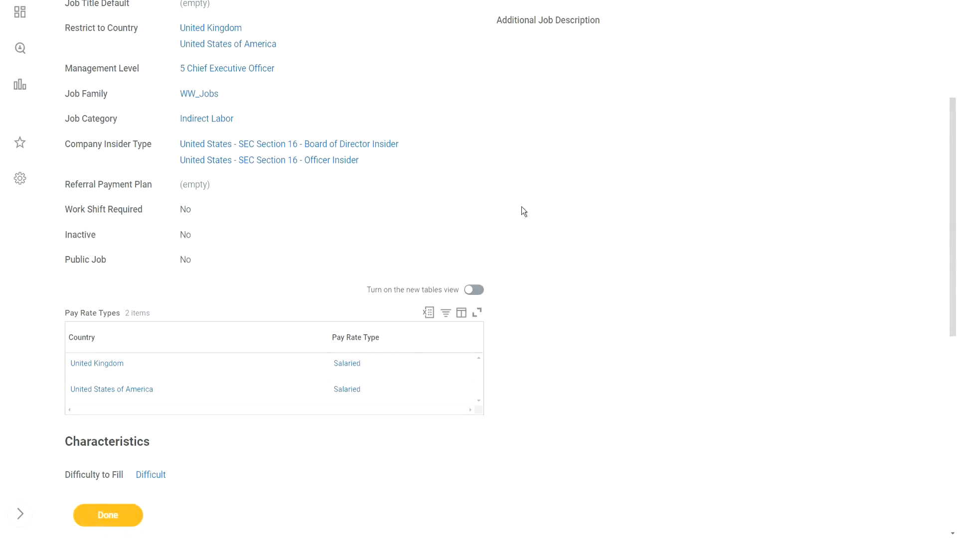
scroll(521, 206, down, 1)
scroll(355, 337, down, 3)
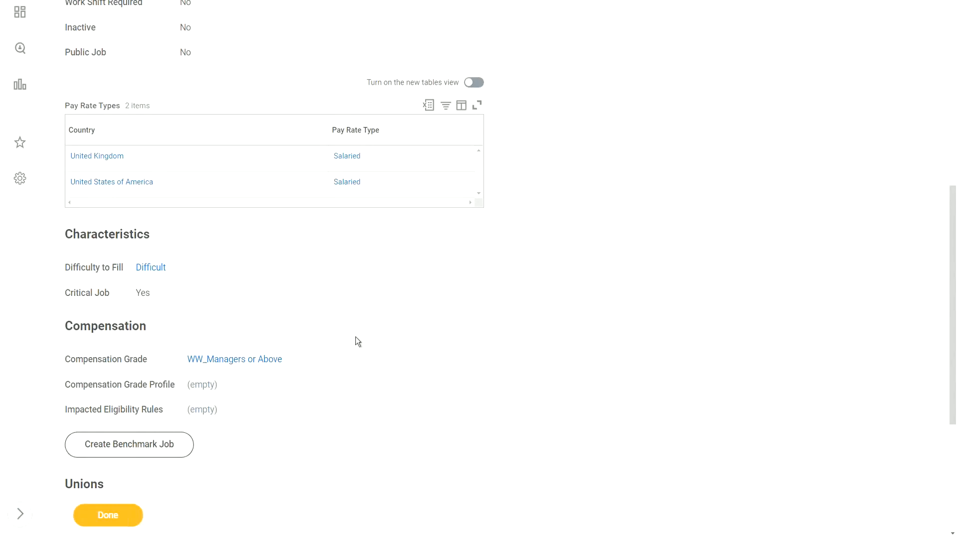
- Reopen the WW_Chief Executive Officer job profile for editing from its related actions, keeping the proposed effective date
scroll(355, 337, up, 10)
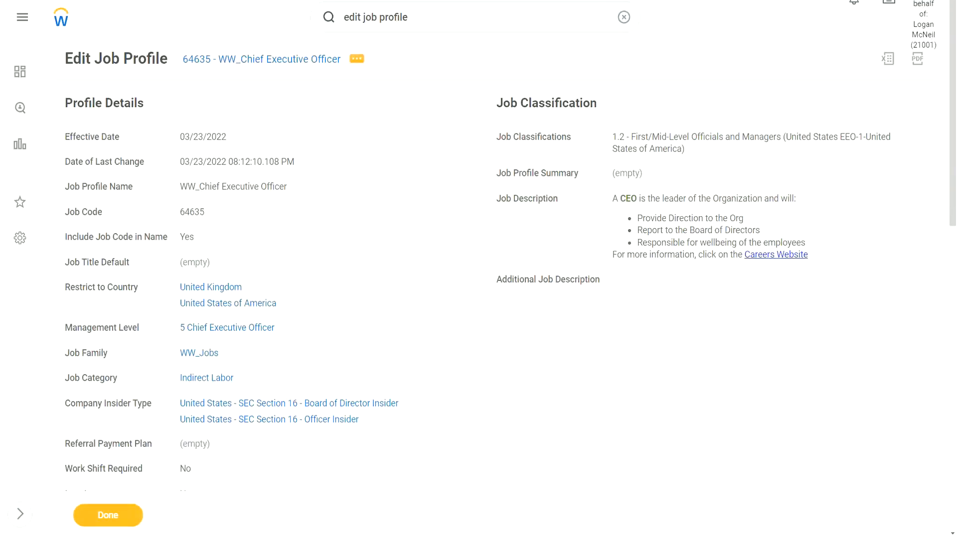
click(357, 58)
mouse_move(413, 102)
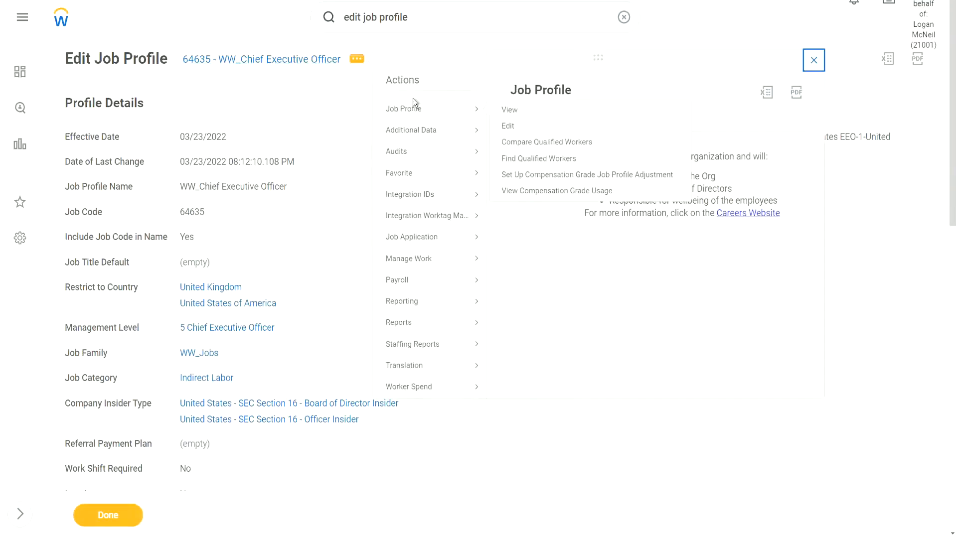
click(508, 125)
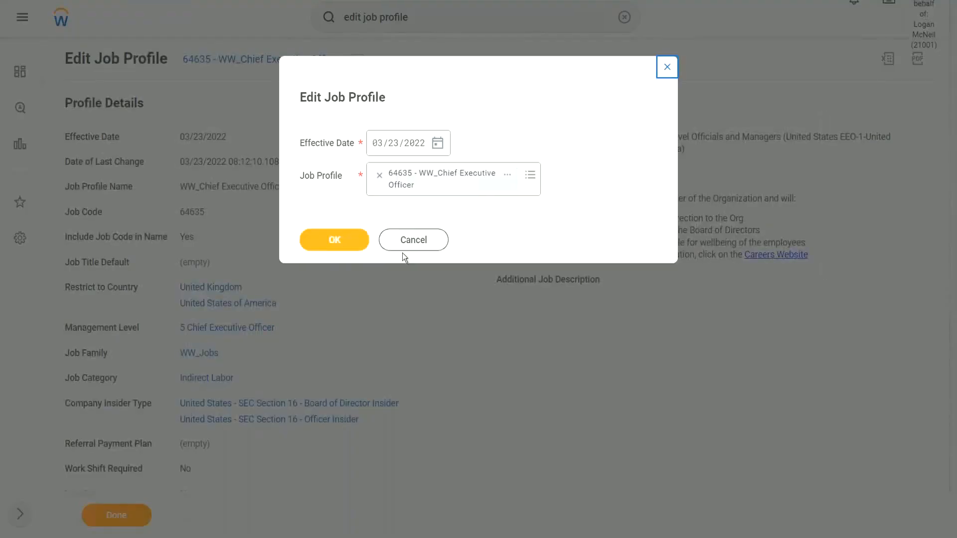
click(335, 239)
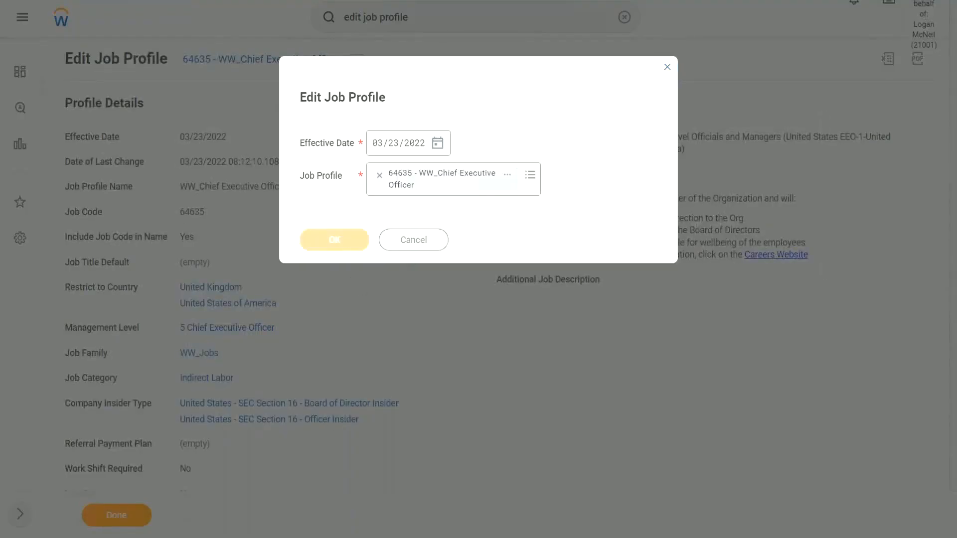
- Add WW M1 - Managers in USA and WW M1 - Managers or Above in UK as the job profile's compensation grade profiles
scroll(368, 283, down, 10)
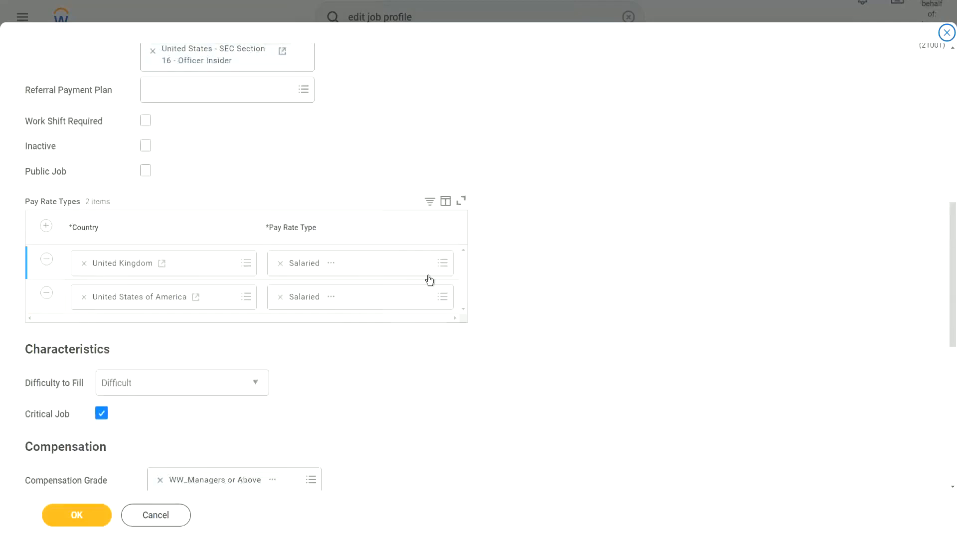
scroll(543, 279, down, 2)
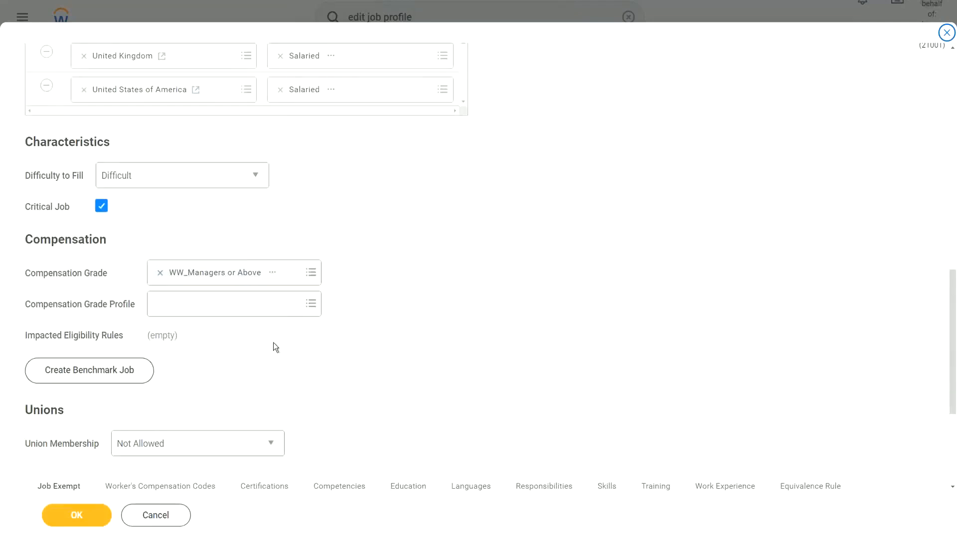
click(315, 309)
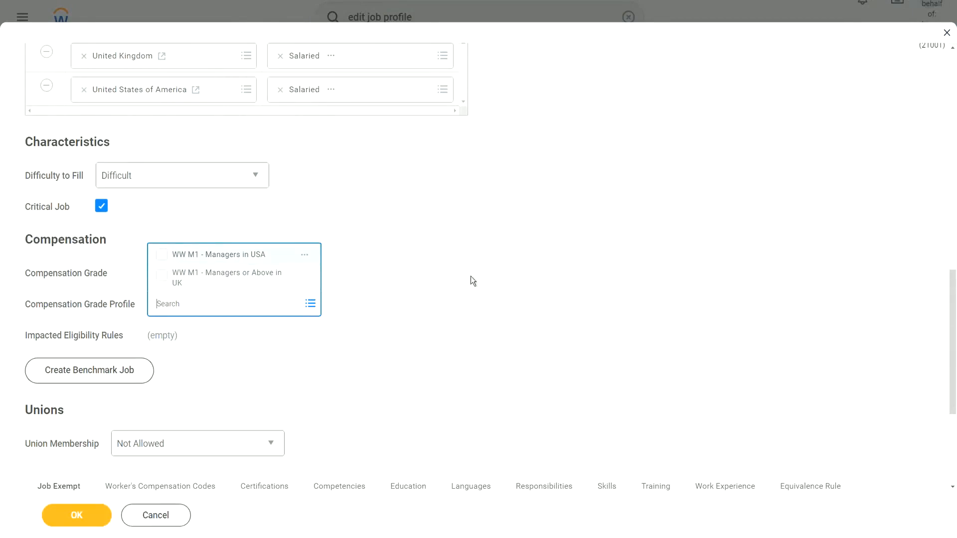
click(162, 254)
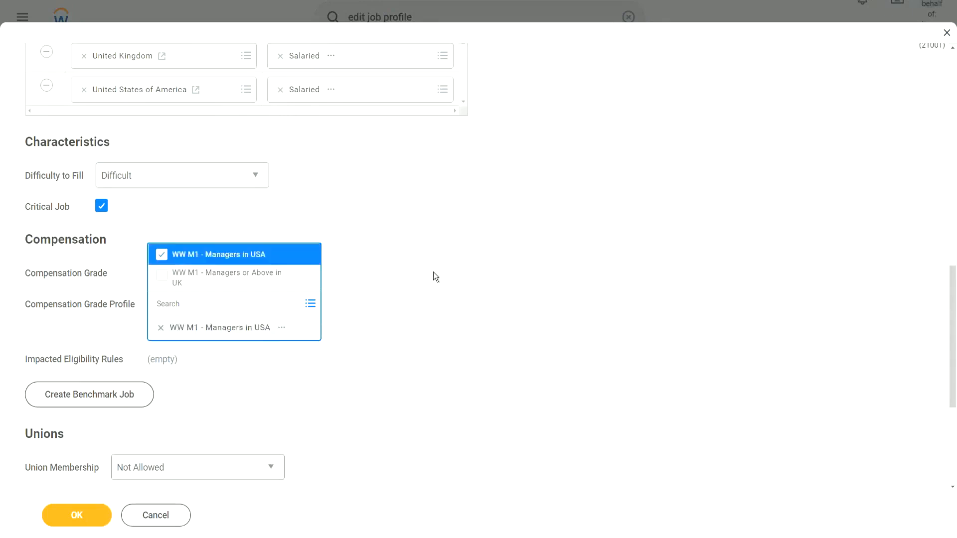
click(438, 268)
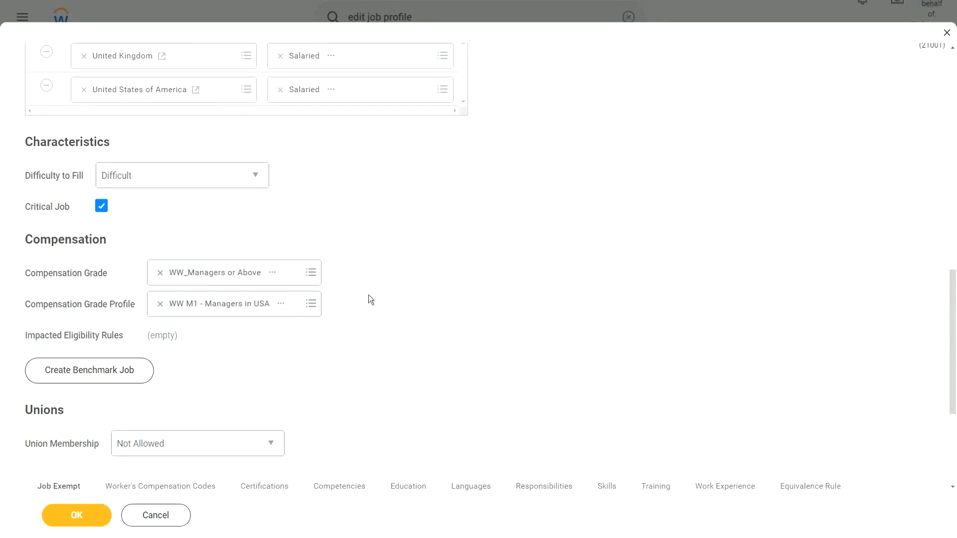
click(310, 305)
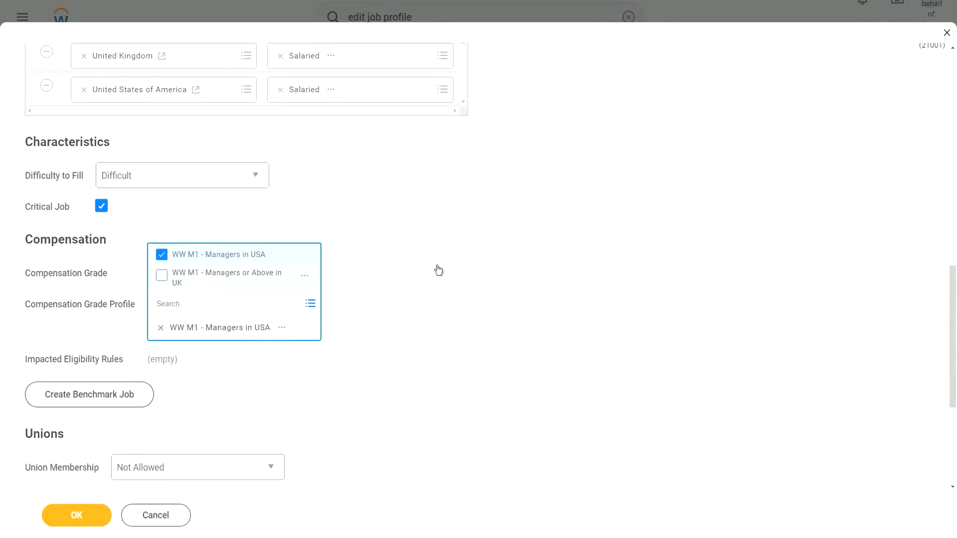
click(161, 275)
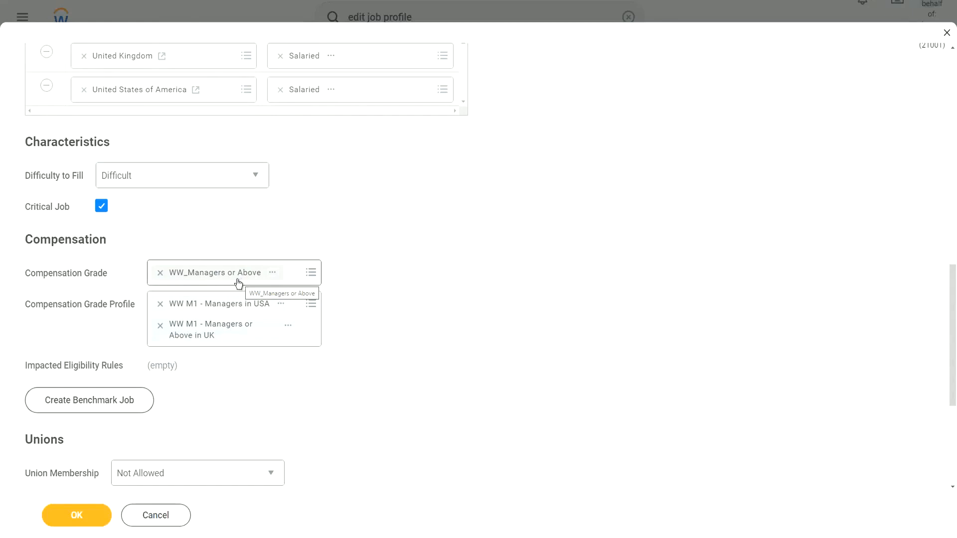
- Remove the compensation grade WW_Managers or Above from the job profile and try to choose a compensation grade profile without it
click(160, 273)
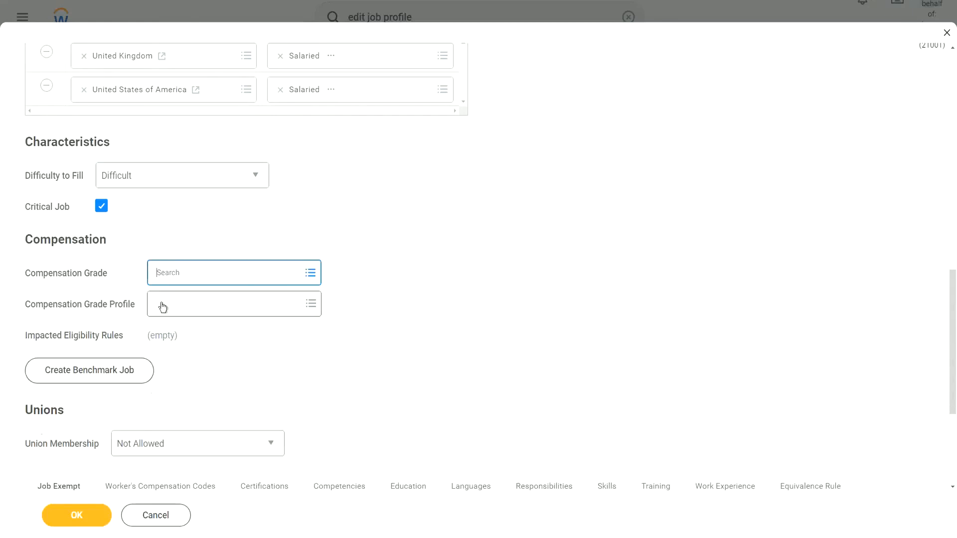
click(270, 306)
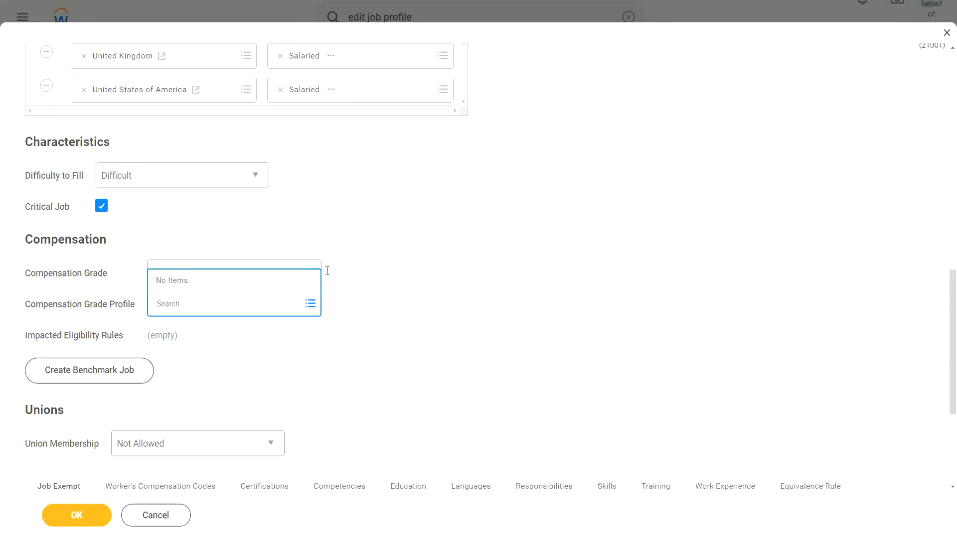
click(345, 267)
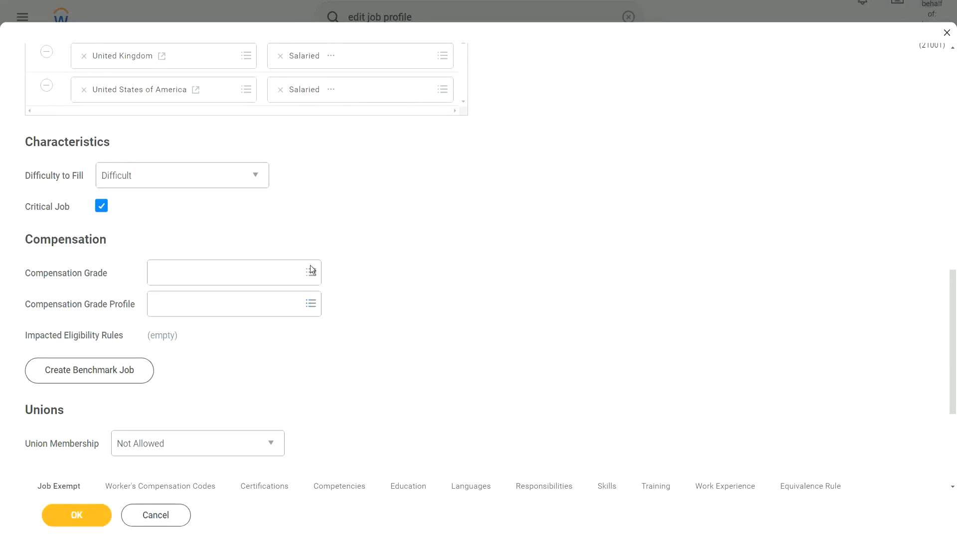
click(256, 277)
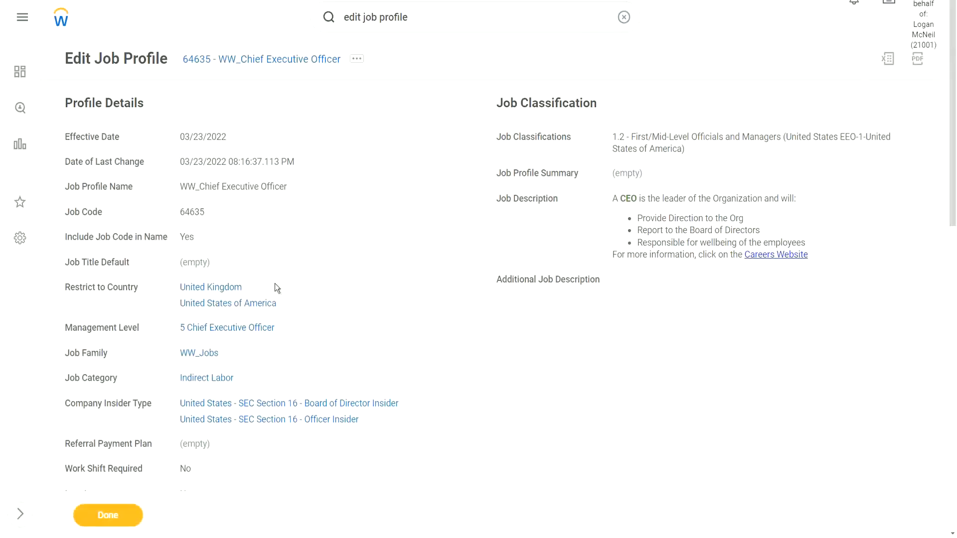
- Review the job profile's details down to its compensation grade, compensation grade profile and union membership
scroll(339, 326, down, 5)
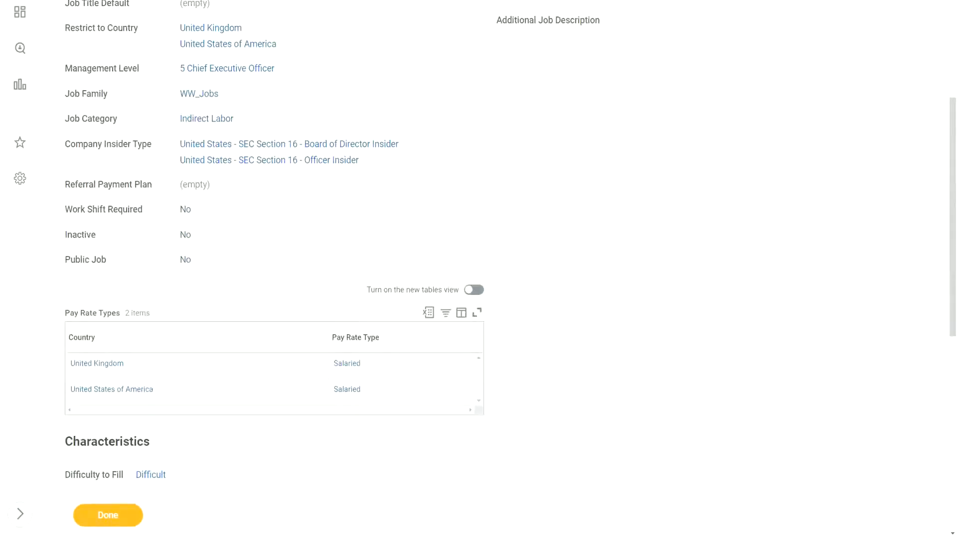
scroll(331, 352, down, 3)
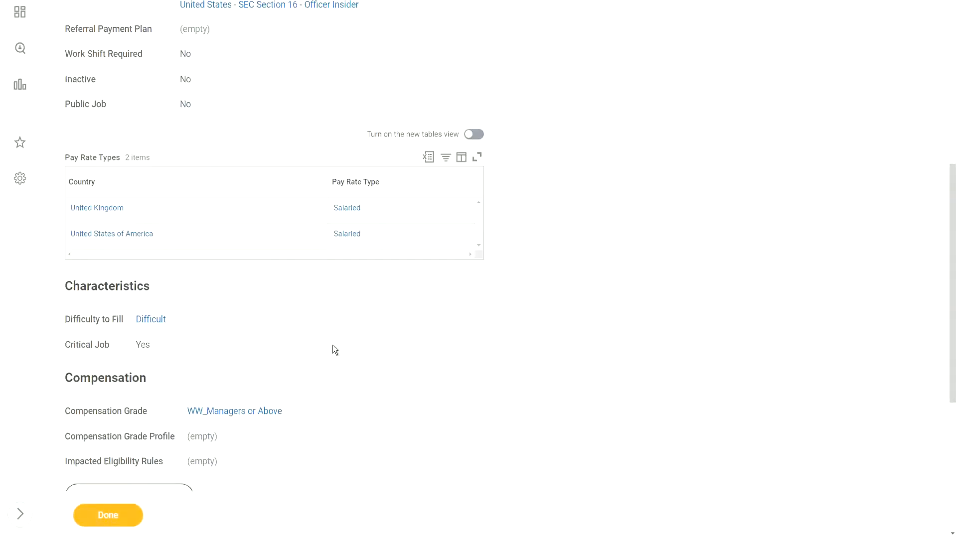
scroll(334, 350, down, 1)
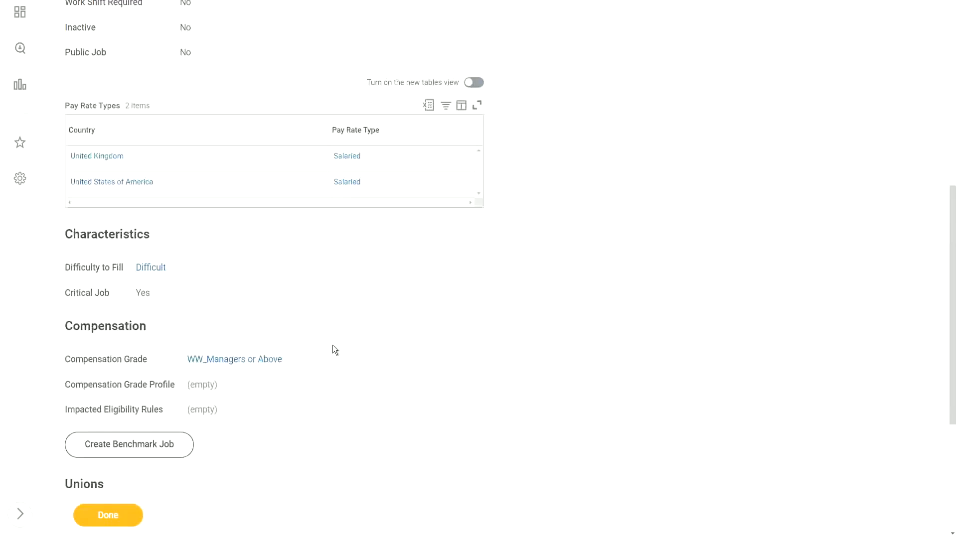
scroll(334, 350, down, 1)
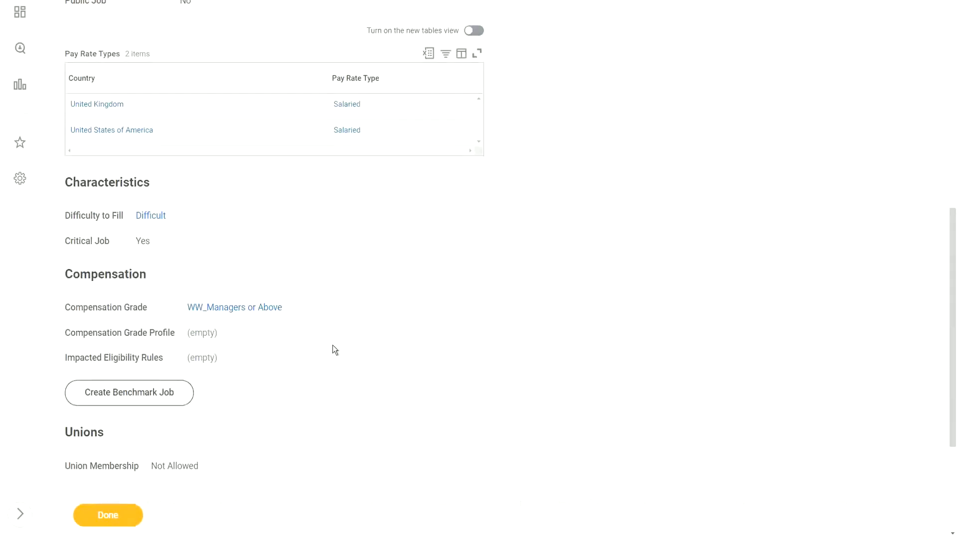